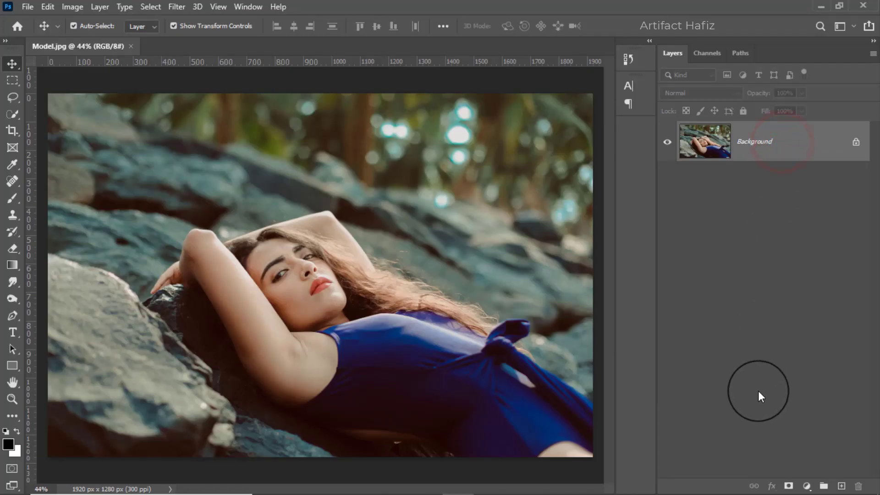
Step: Add a Brightness/Contrast layer with Brightness 80, toggling its visibility to compare
left_click(806, 479)
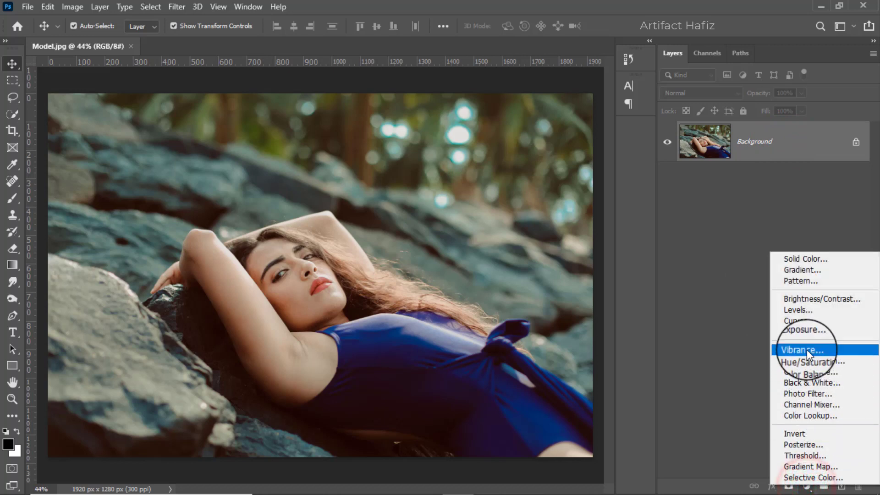
left_click(803, 299)
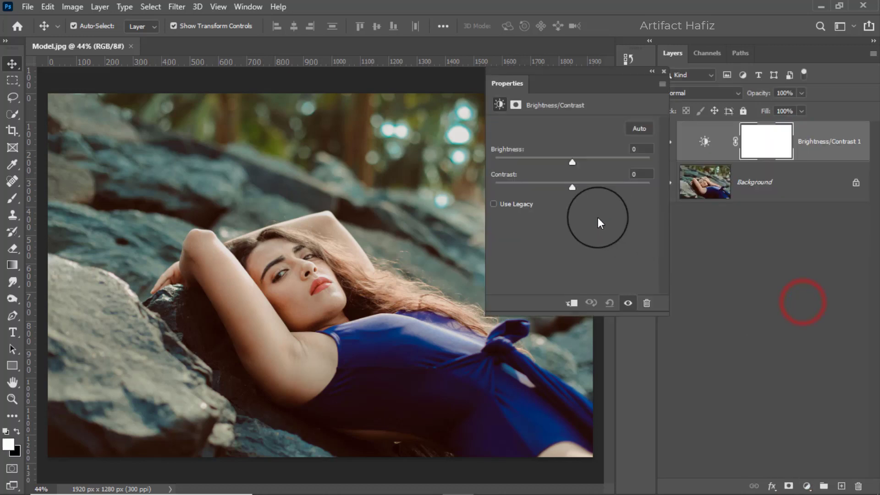
left_click_drag(572, 158, 615, 158)
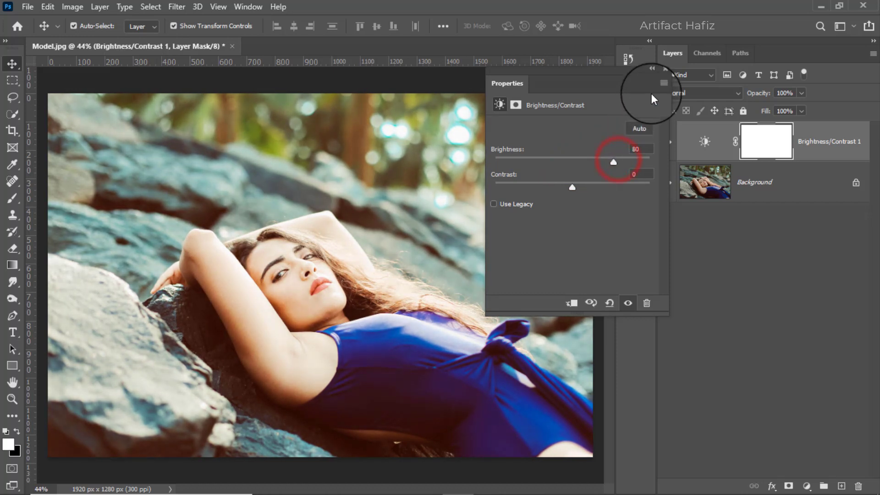
left_click(663, 72)
left_click(668, 142)
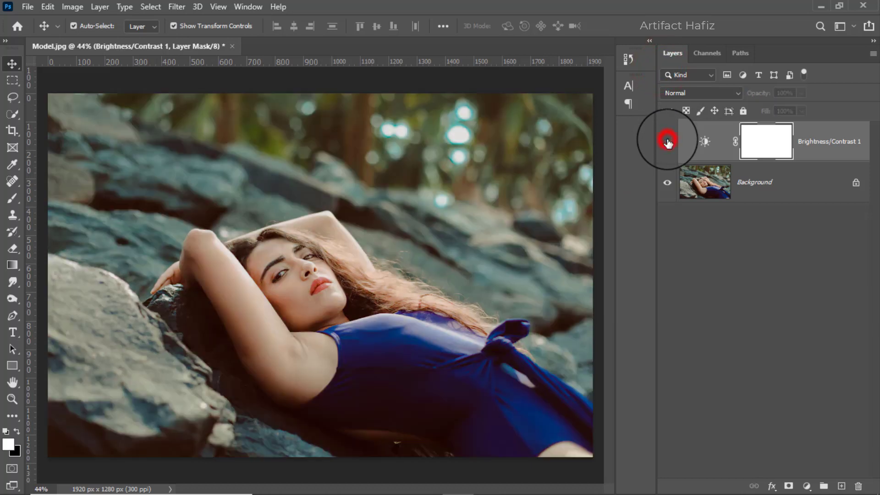
left_click(668, 142)
left_click(767, 142)
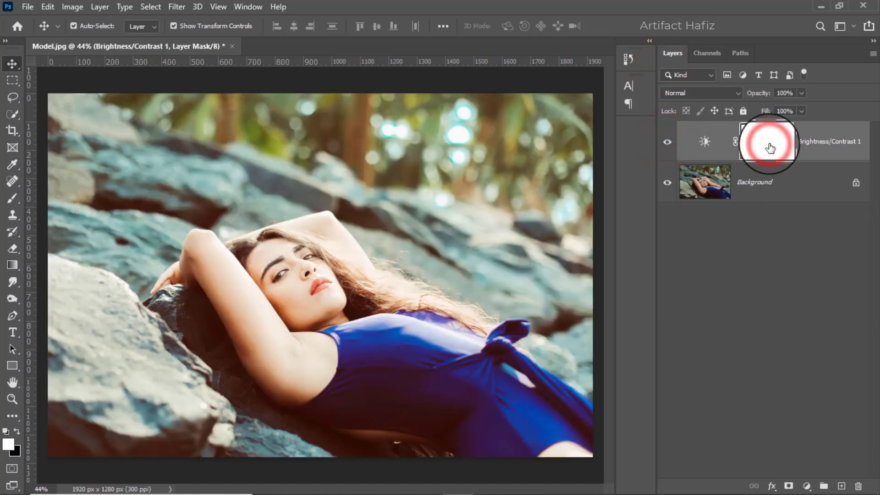
Step: Select the Gradient tool with the Black, White preset from Basics
left_click(14, 266)
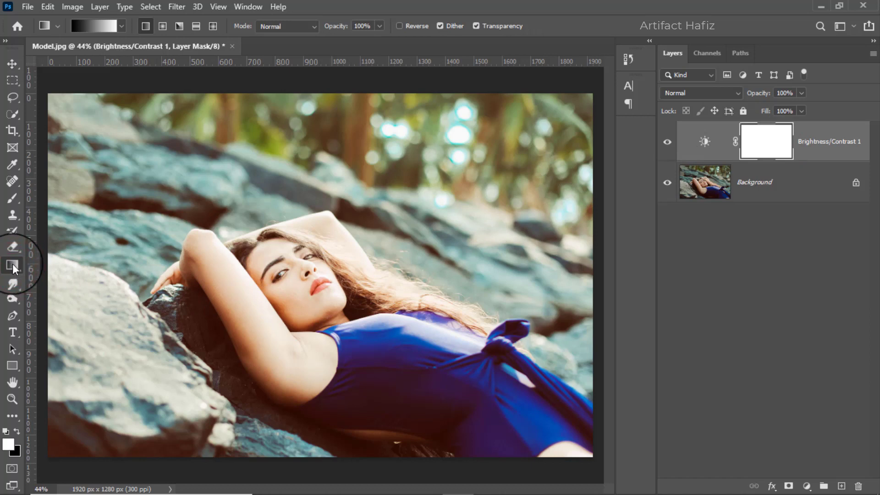
left_click(104, 27)
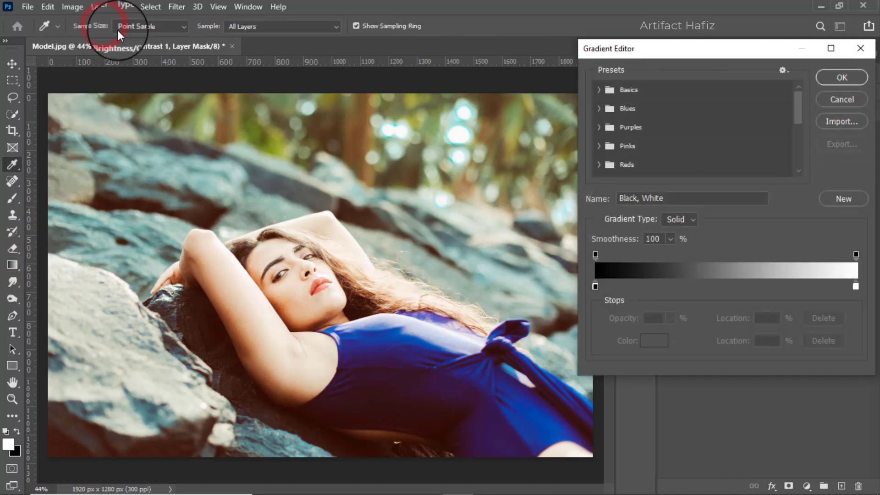
left_click(599, 90)
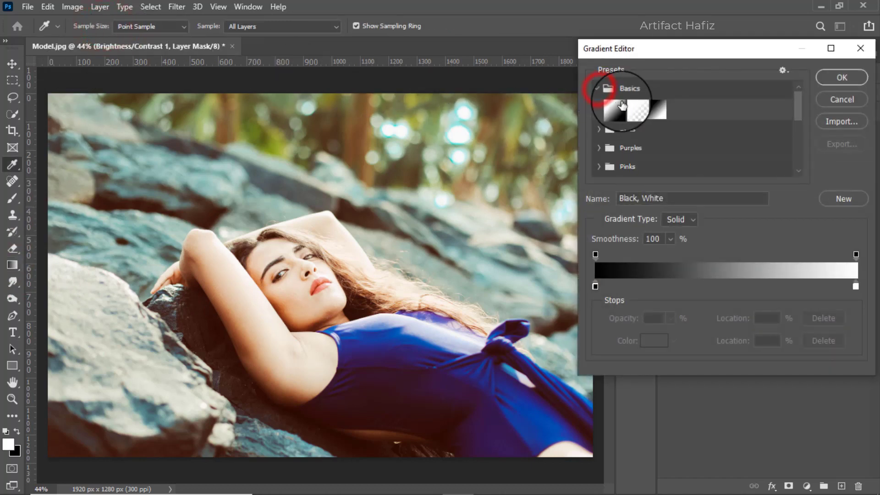
left_click(835, 77)
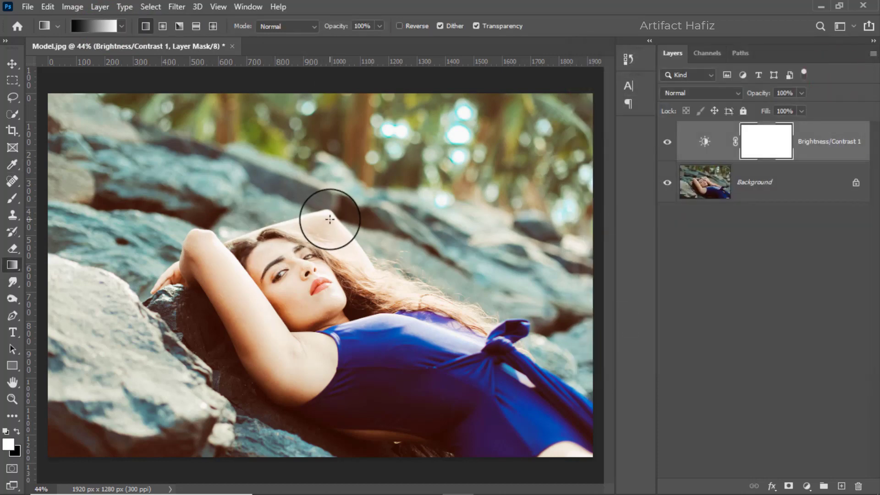
Step: Draw the mask gradient from the neck upward, compare, and target the adjustment thumbnail
mouse_move(336, 210)
left_mouse_down()
mouse_move(342, 310)
mouse_move(340, 157)
left_mouse_up()
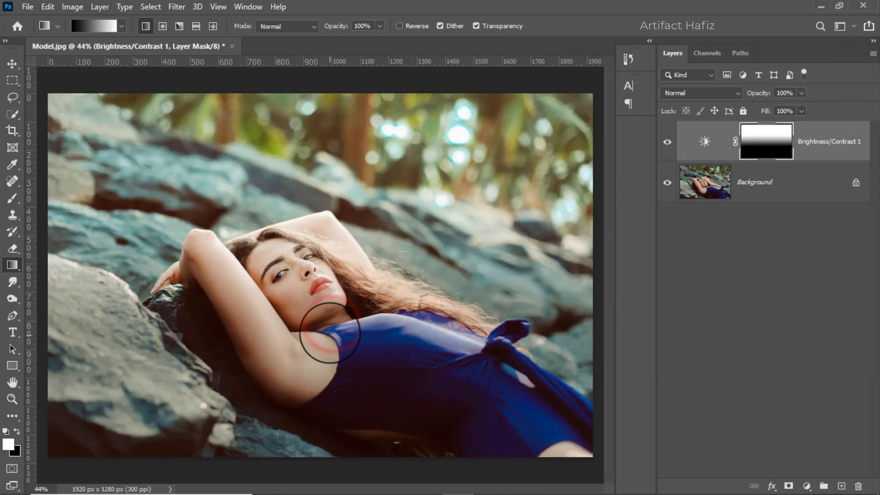
left_click_drag(330, 294, 334, 133)
mouse_move(347, 271)
left_mouse_down()
mouse_move(343, 126)
mouse_move(350, 181)
mouse_move(331, 163)
left_mouse_up()
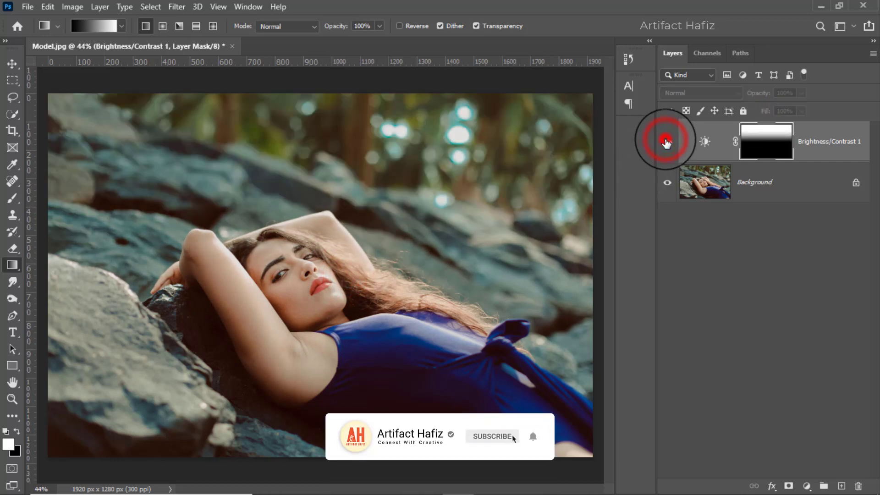
left_click(666, 143)
left_click(667, 142)
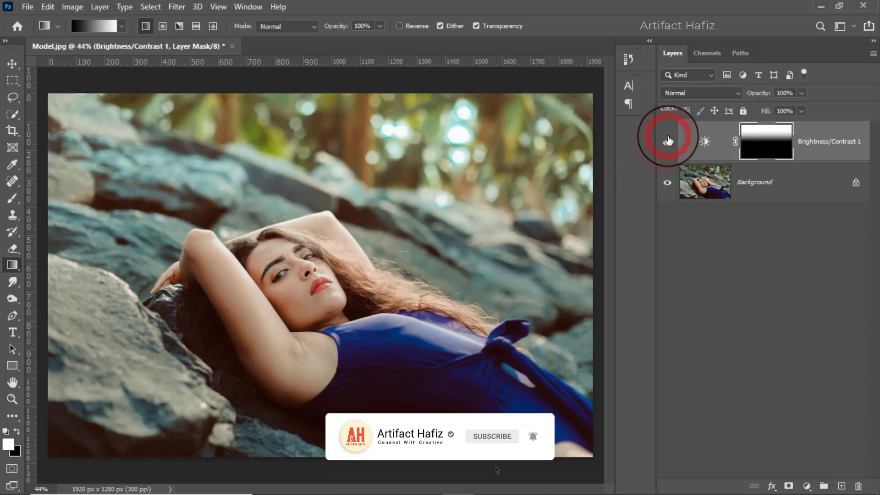
left_click(816, 142)
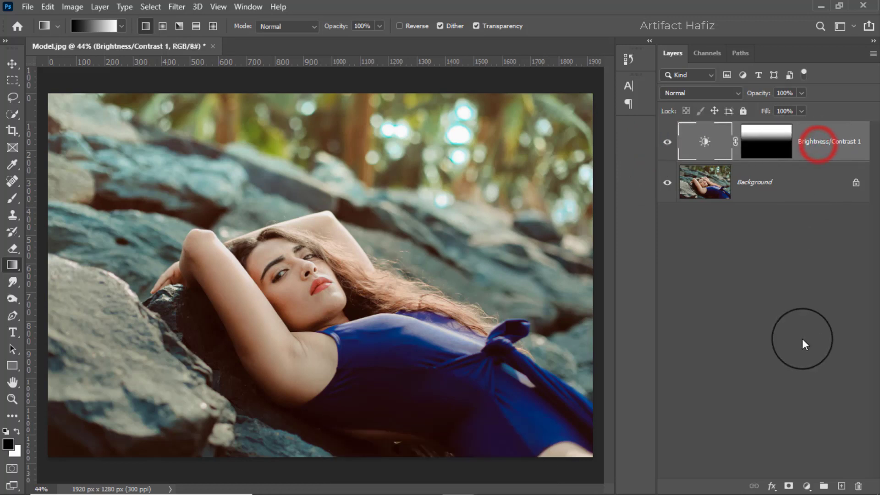
Step: Add a Color Lookup layer using FallColors.look, faded to 10% opacity
left_click(814, 483)
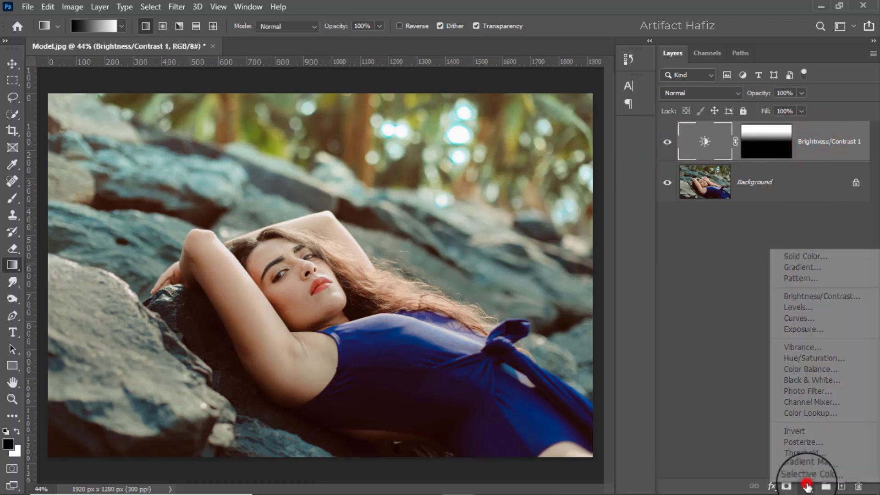
left_click(800, 417)
left_click(573, 129)
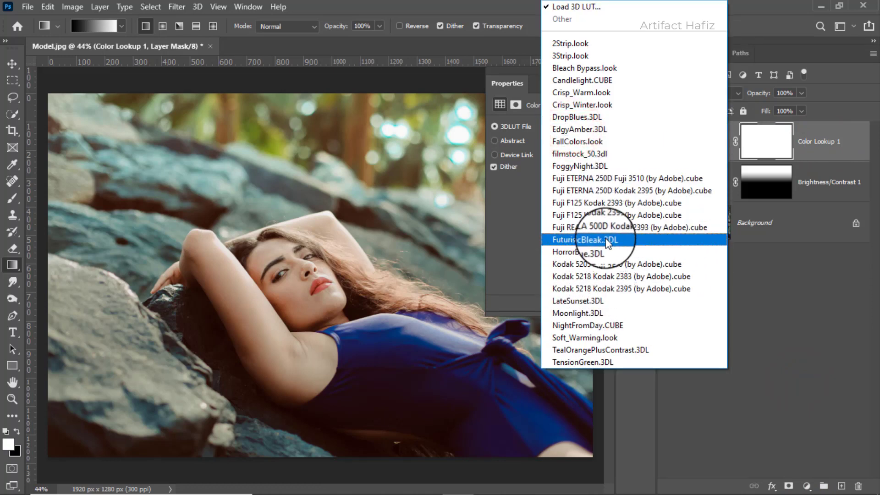
left_click(592, 144)
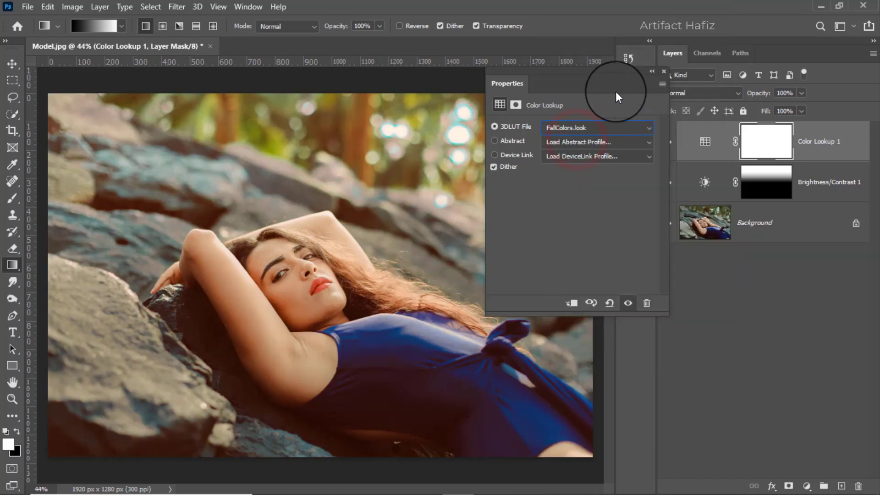
left_click(665, 72)
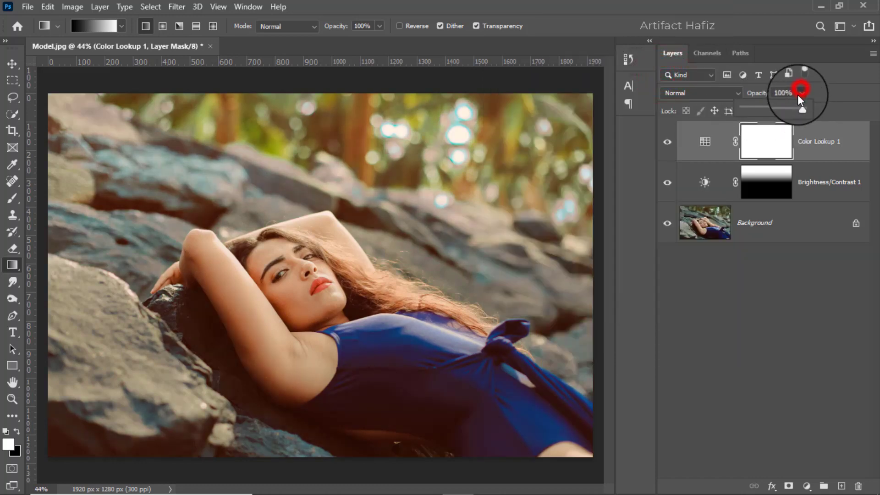
left_click_drag(759, 110, 749, 107)
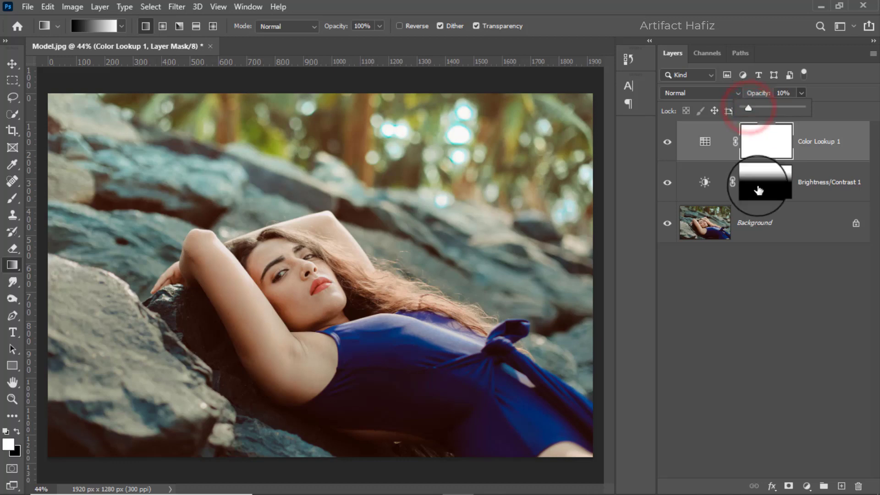
Step: Add a second Color Lookup layer with Soft_Warming.look at 10% opacity
left_click(807, 486)
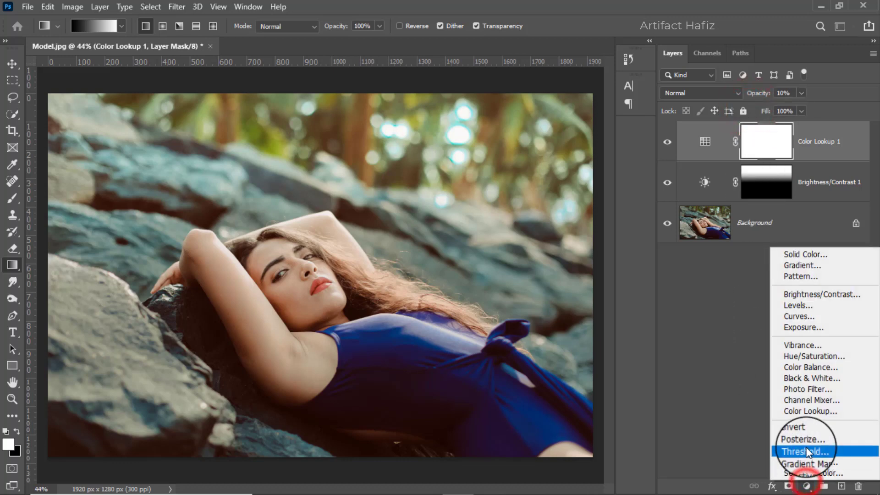
left_click(807, 415)
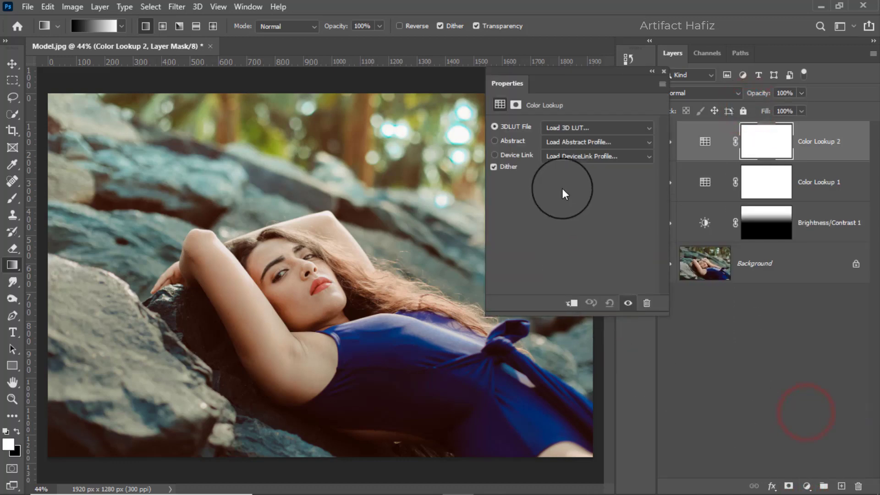
left_click(576, 127)
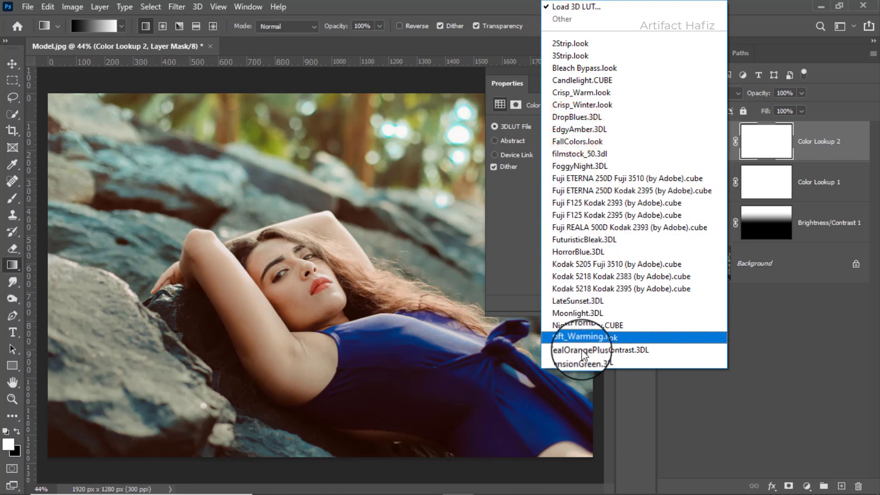
left_click(580, 339)
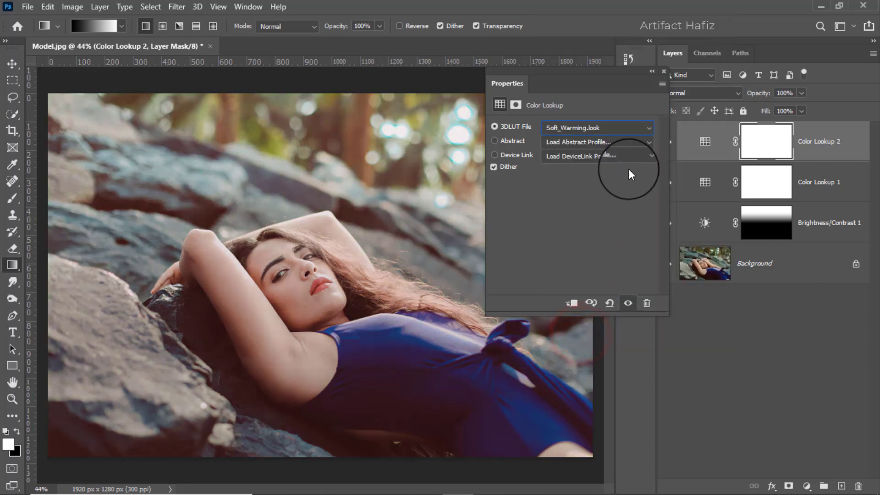
left_click(664, 72)
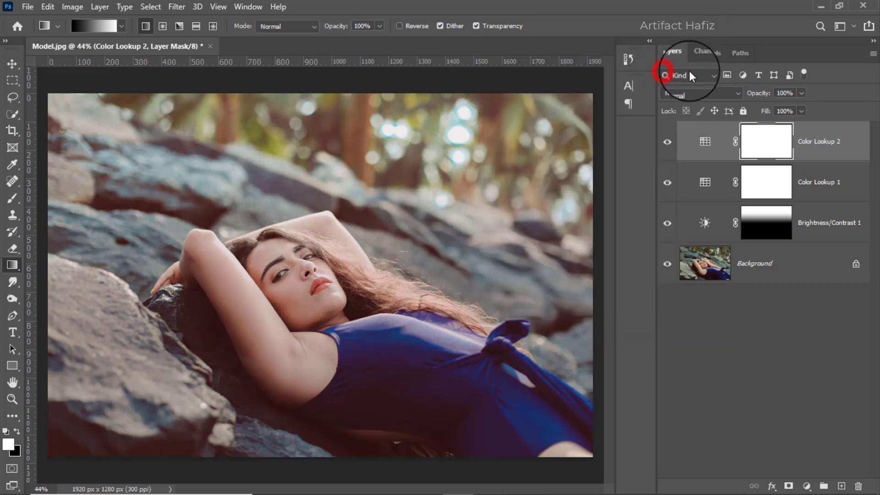
left_click(802, 92)
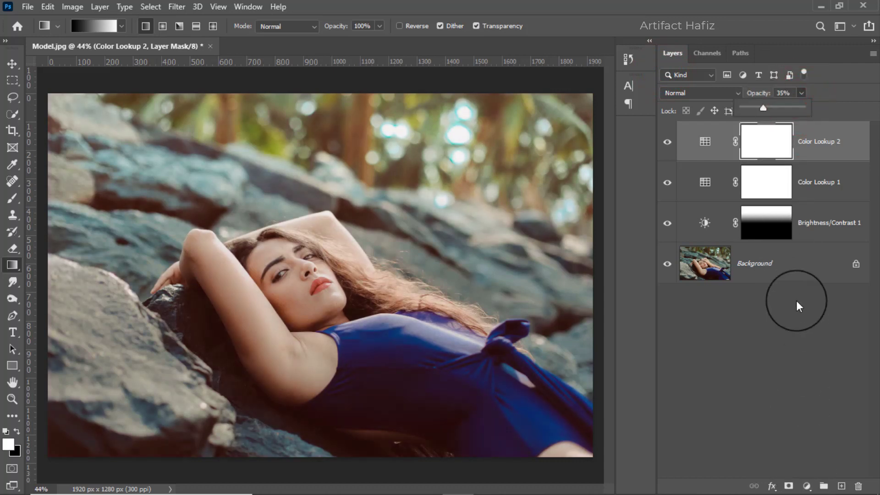
left_click_drag(763, 108, 749, 110)
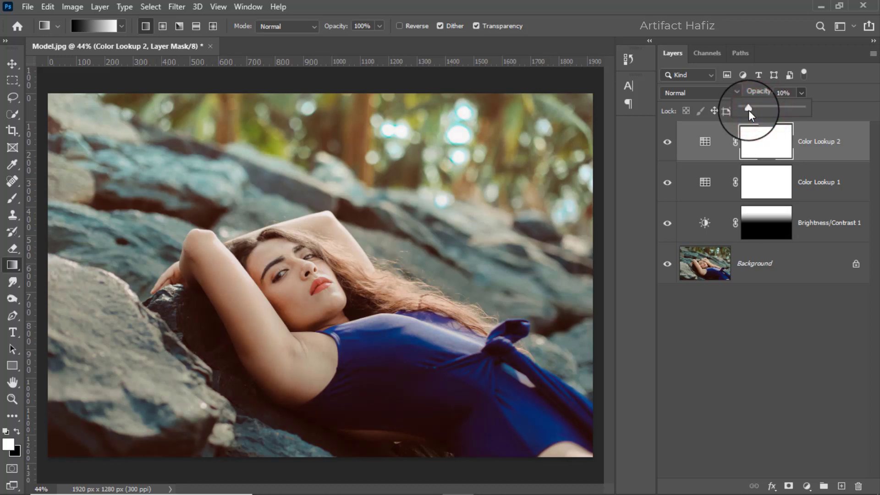
left_click(807, 486)
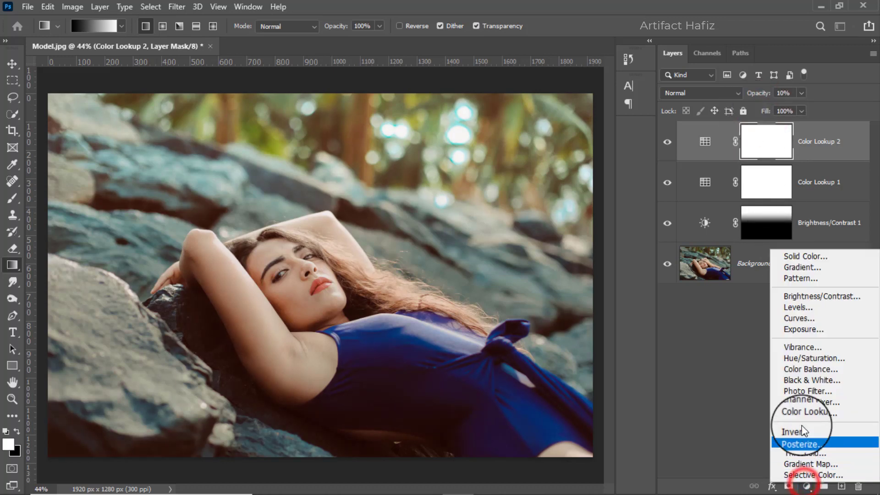
Step: Add a Curves layer with an S-curve: darker point pulled down, brighter point raised
left_click(801, 318)
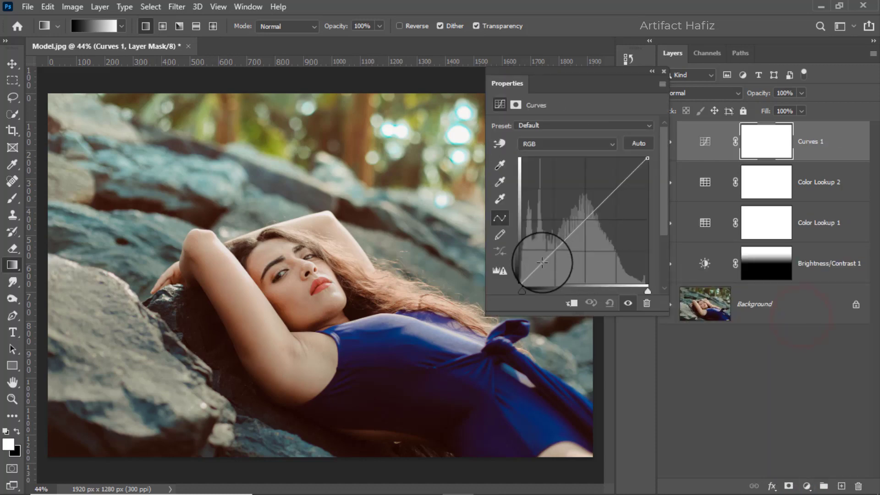
left_click_drag(543, 262, 551, 266)
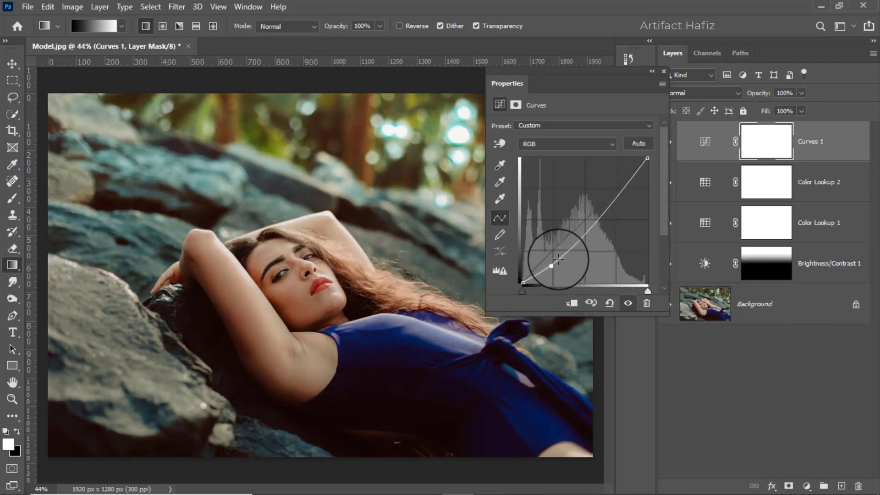
left_click_drag(617, 190, 616, 183)
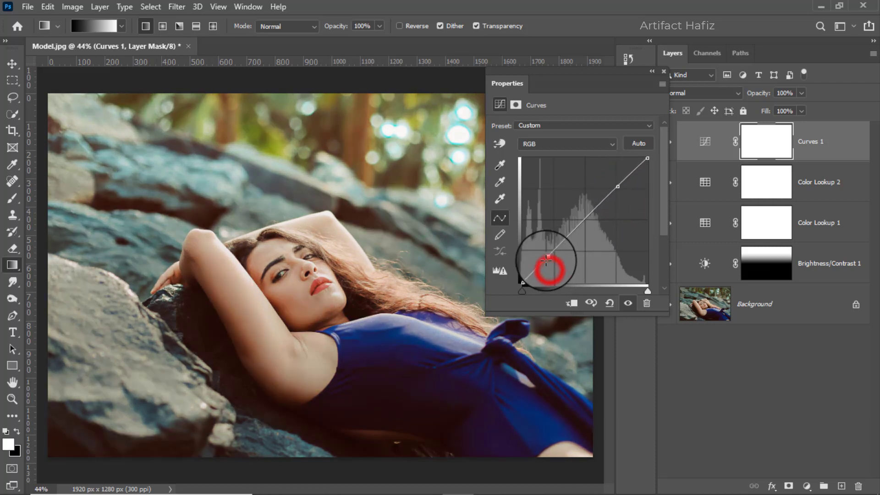
left_click_drag(552, 265, 548, 260)
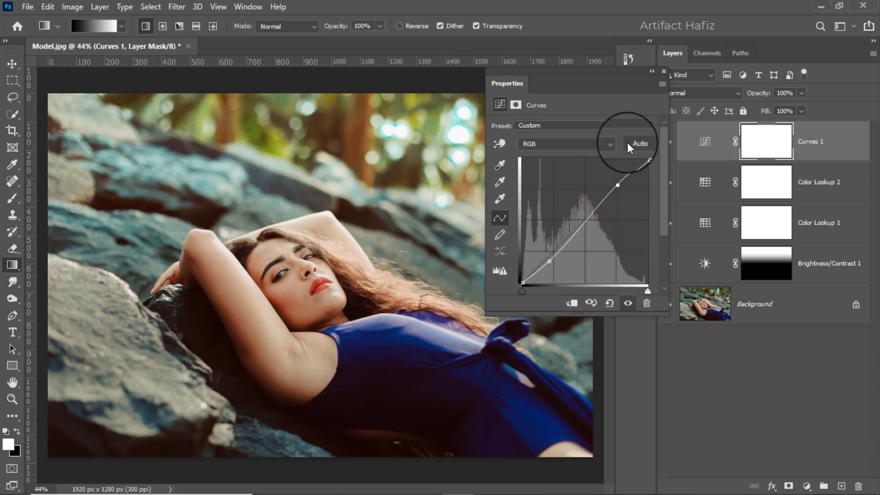
left_click(663, 72)
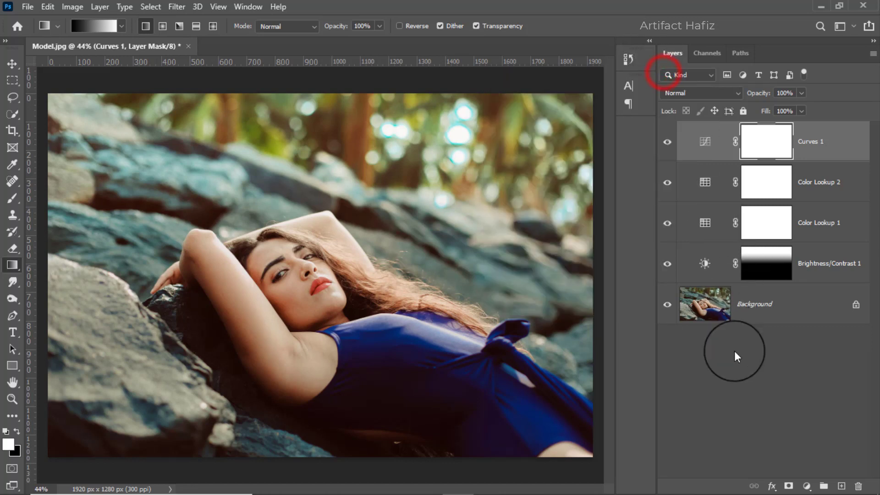
Step: Add a Levels layer with midtones 0.95, then stamp all visible layers into Layer 1
left_click(806, 486)
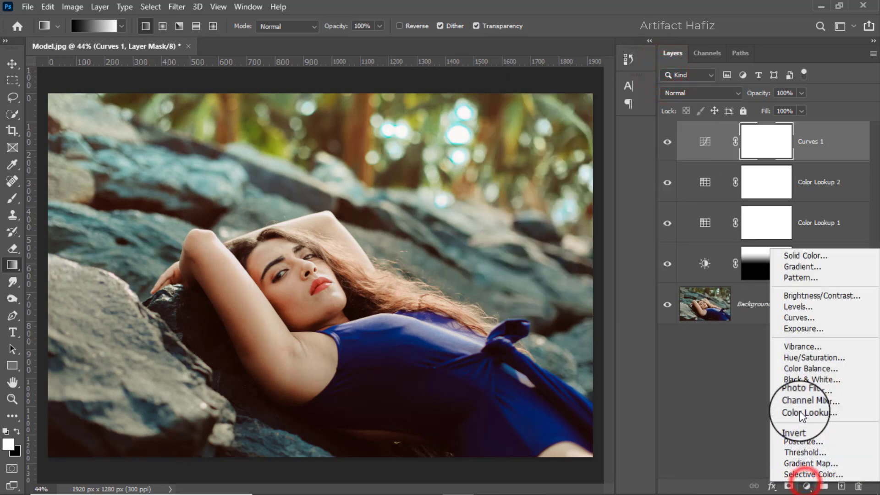
left_click(794, 307)
left_click_drag(581, 219, 585, 220)
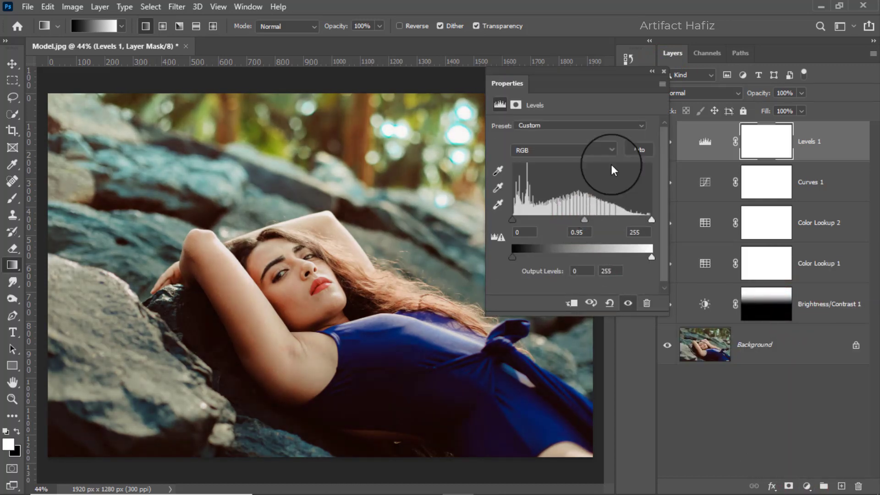
left_click(664, 72)
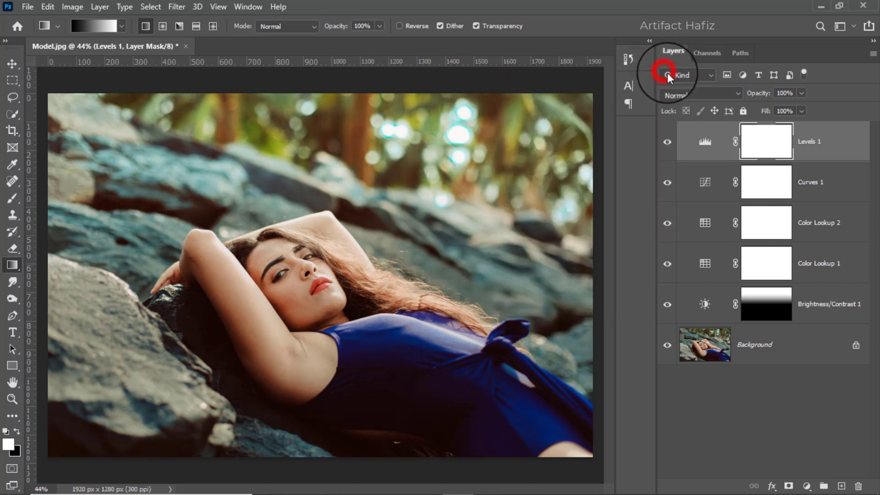
left_click(835, 148)
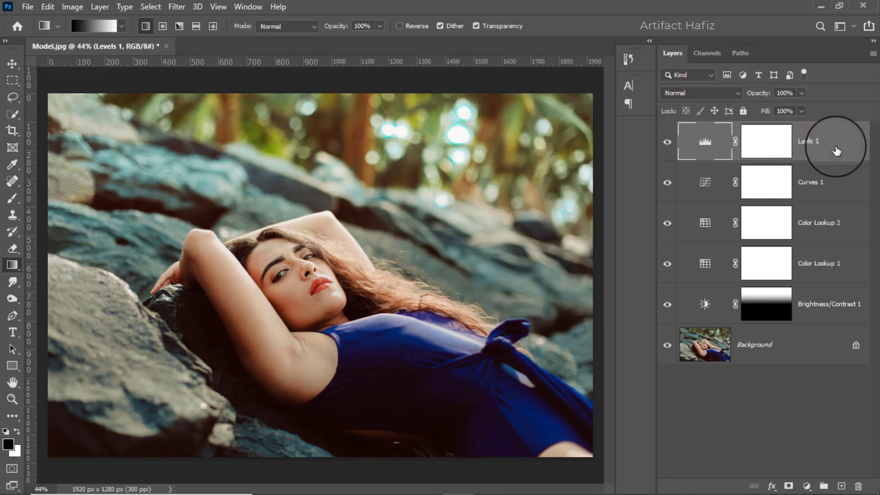
key("ctrl+alt+shift+e")
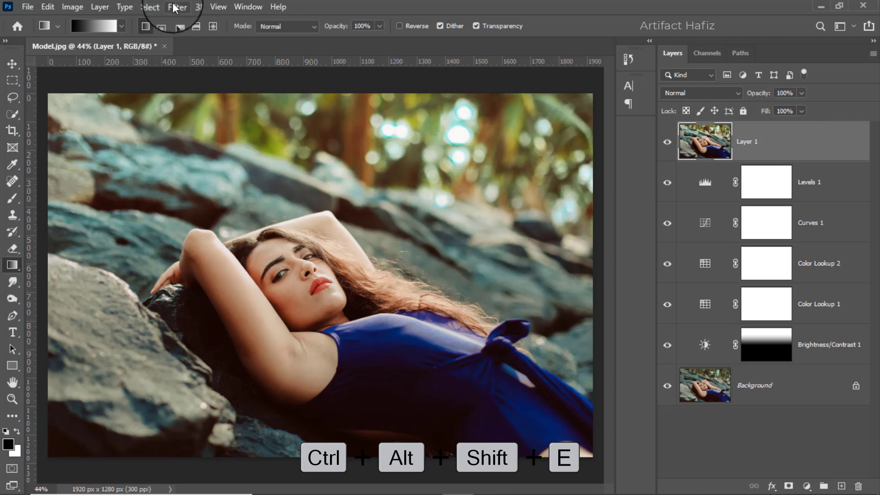
Step: Convert Layer 1 for Smart Filters and open it in the Camera Raw Filter
left_click(175, 8)
left_click(188, 42)
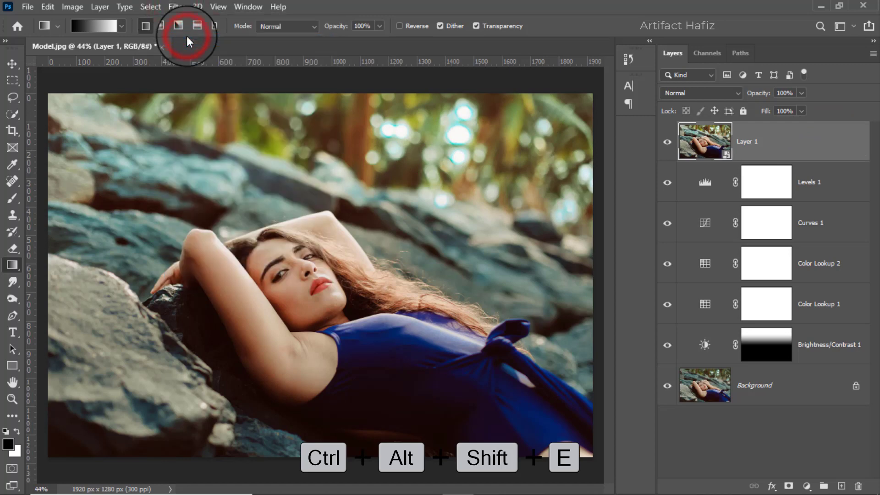
left_click(177, 6)
left_click(201, 104)
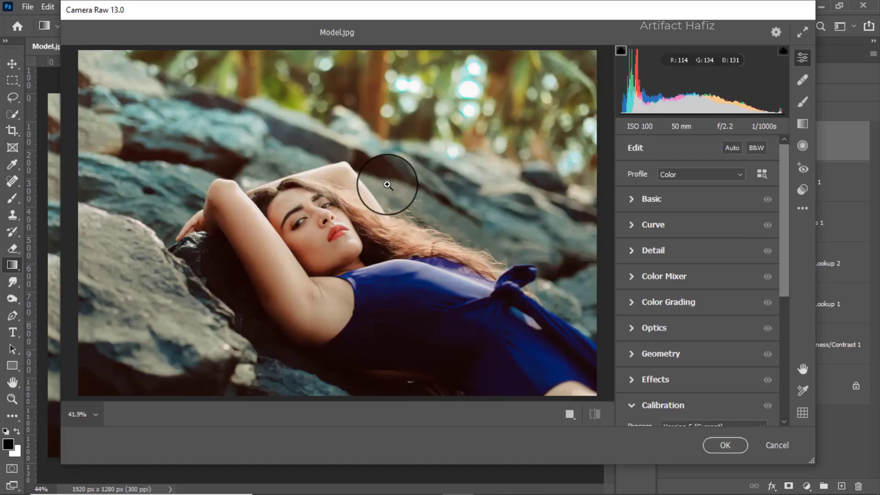
Step: Set Exposure -0.65, Highlights -23, raise Whites and lift Blacks slightly in Basic
left_click(631, 200)
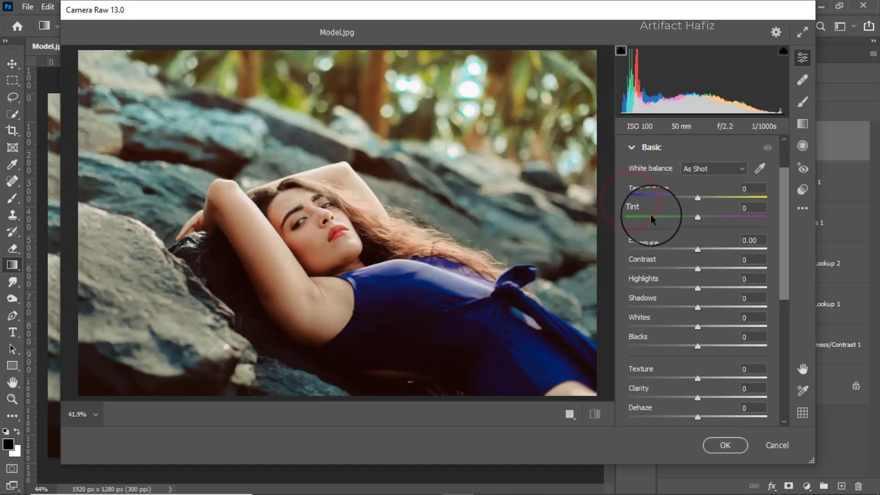
left_click_drag(699, 250, 691, 250)
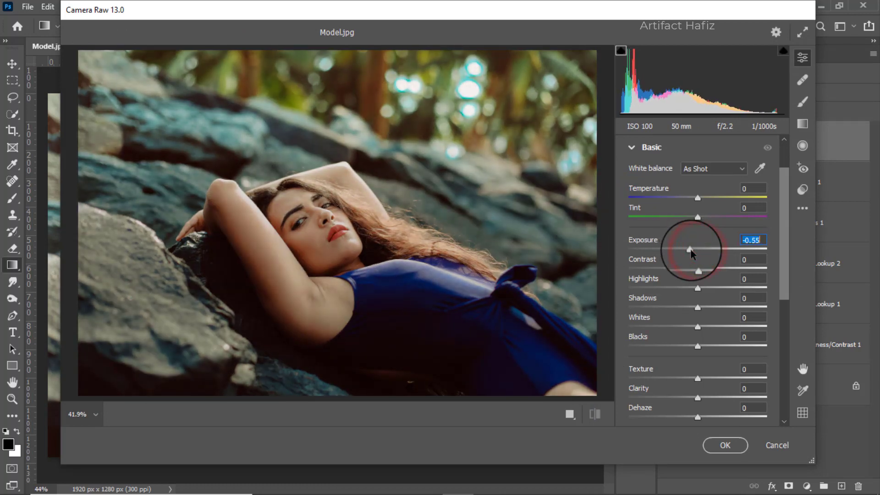
left_click_drag(700, 288, 679, 288)
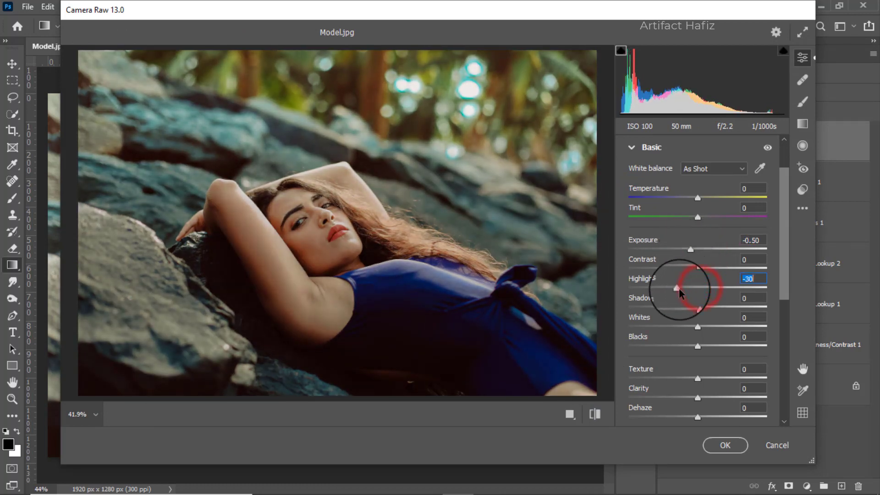
left_click_drag(697, 326, 743, 326)
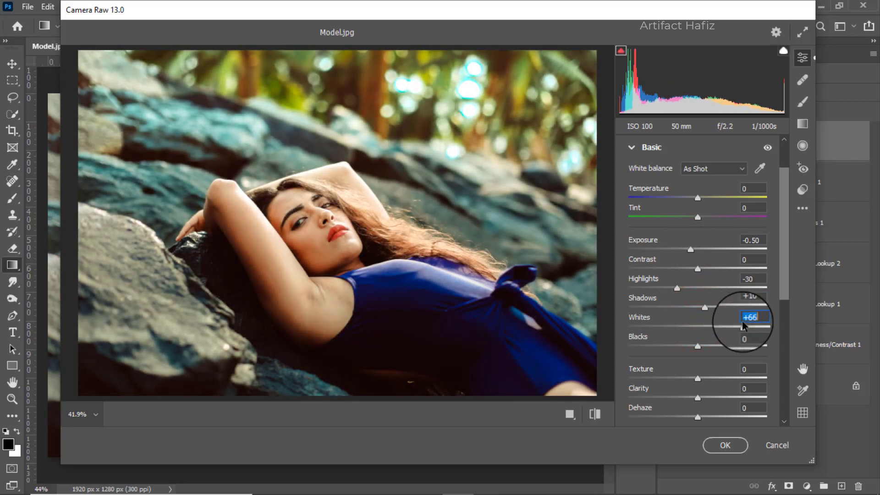
left_click_drag(678, 288, 683, 287)
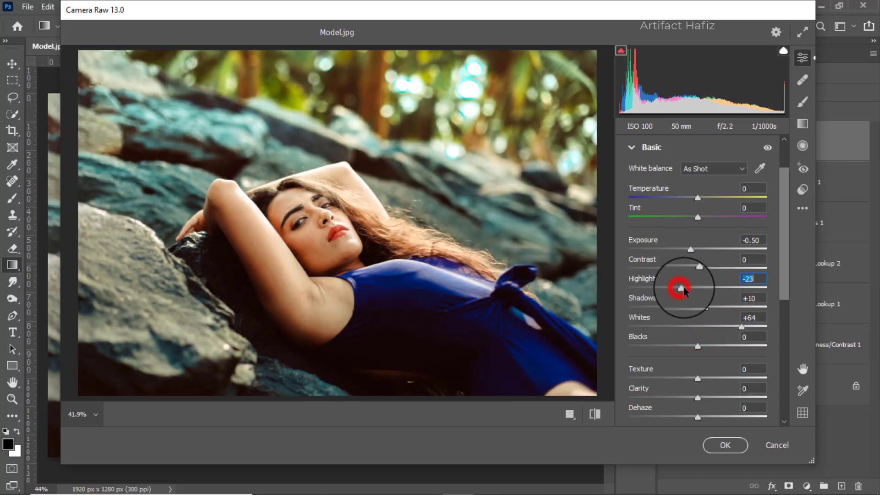
left_click_drag(691, 249, 692, 250)
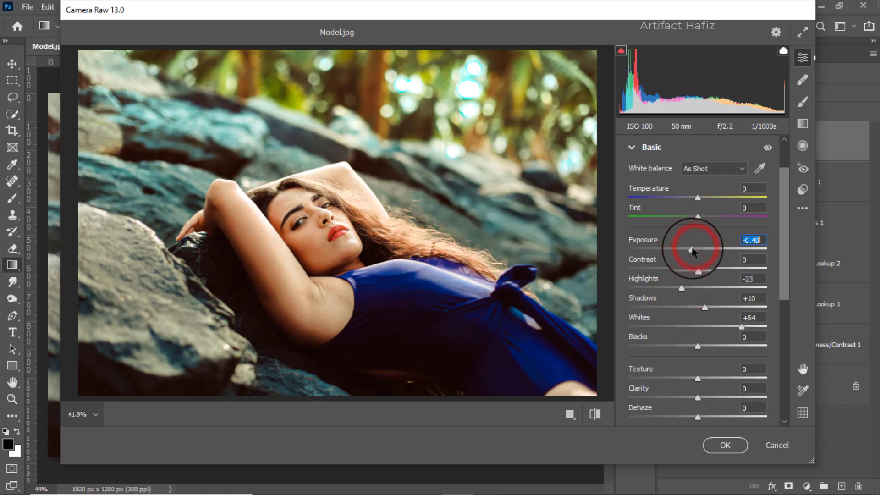
left_click_drag(698, 348, 704, 348)
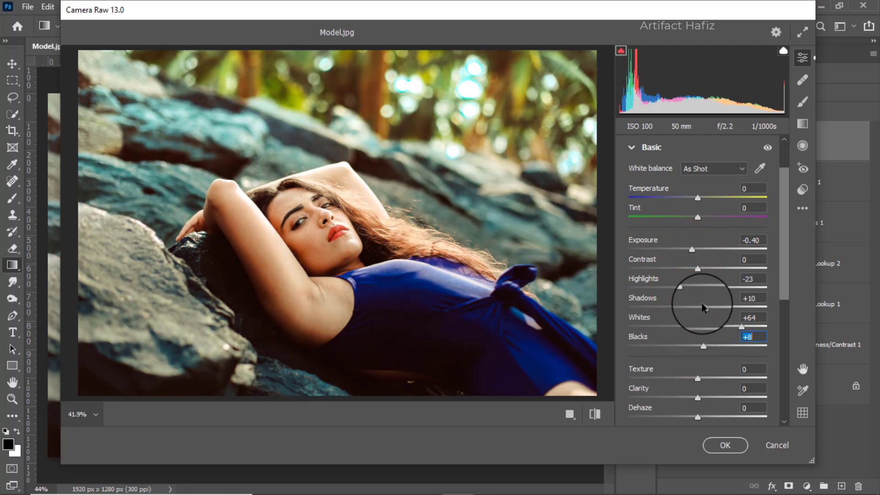
left_click_drag(691, 250, 689, 250)
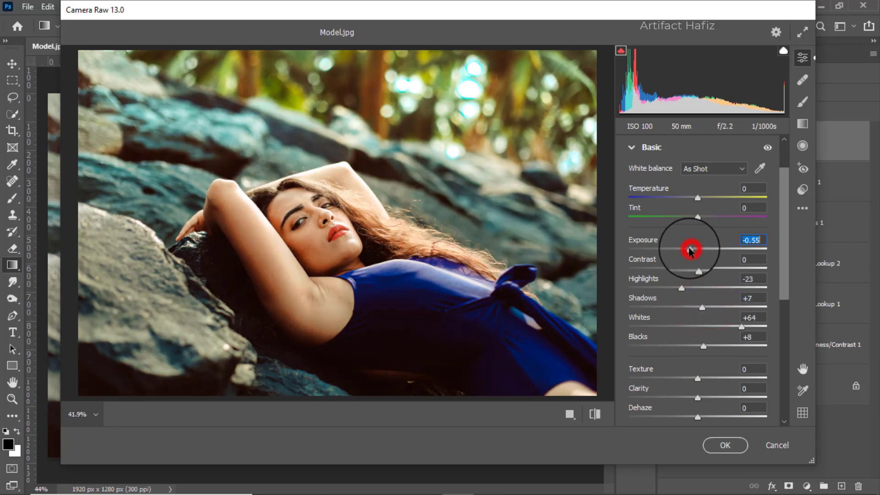
Step: Cool the temperature slightly, reduce Texture a little and set Dehaze slightly negative
mouse_move(698, 198)
left_mouse_down()
mouse_move(676, 198)
mouse_move(697, 206)
left_mouse_up()
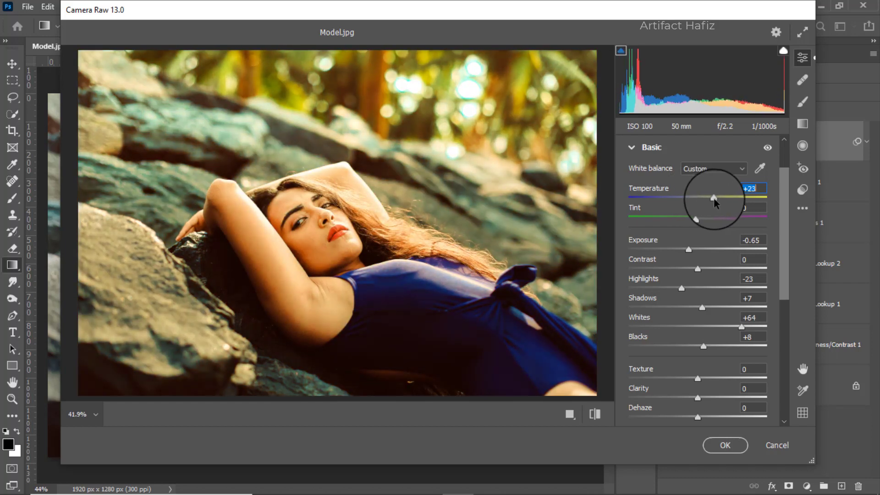
key("Down")
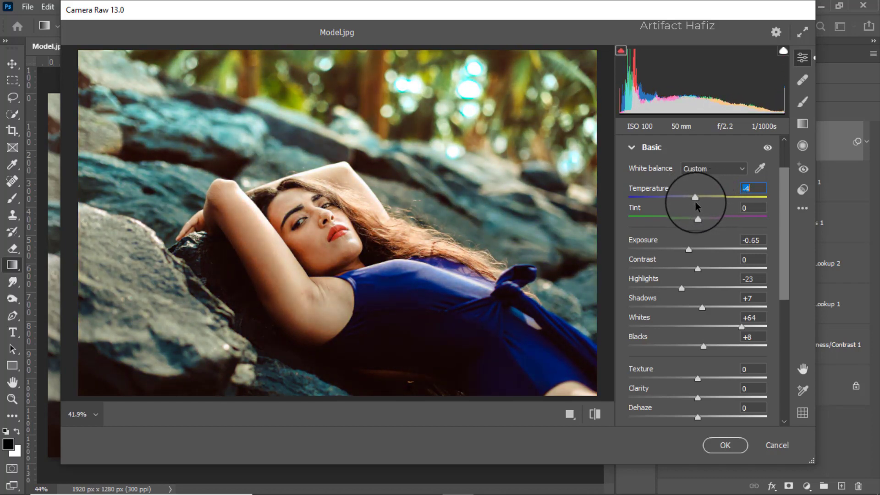
scroll(692, 275, "down", 1)
scroll(692, 293, "down", 1)
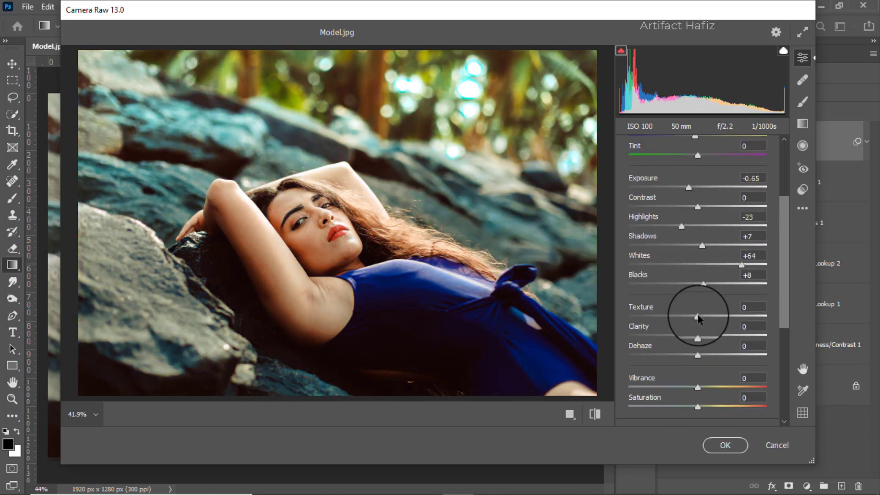
left_click_drag(698, 318, 699, 342)
scroll(699, 312, "down", 3)
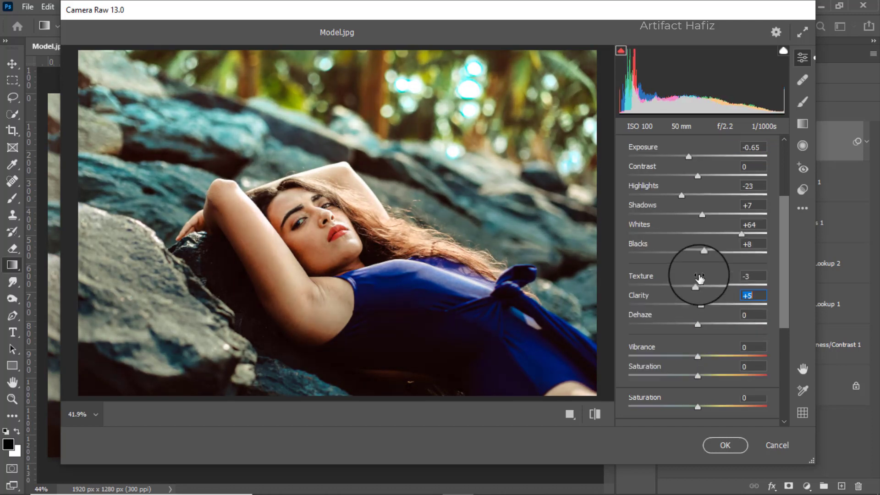
mouse_move(697, 262)
left_mouse_down()
mouse_move(686, 272)
mouse_move(732, 297)
mouse_move(708, 297)
left_mouse_up()
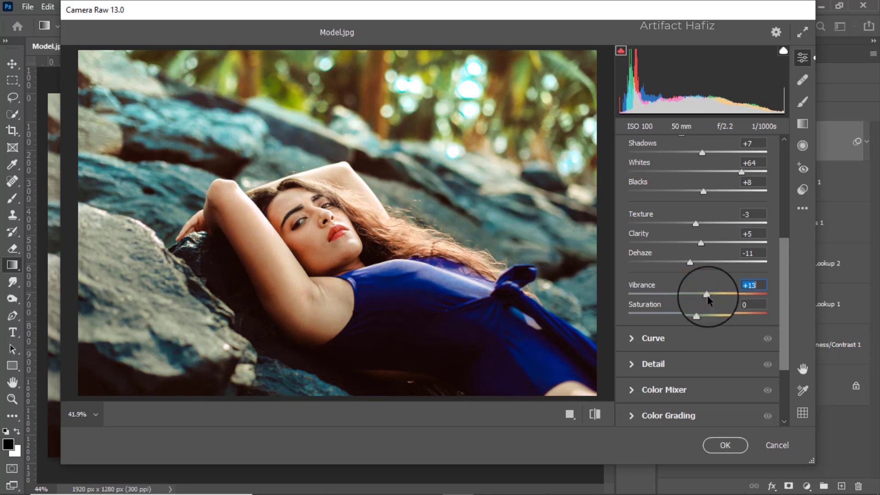
Step: On the Blue curve, lift the black point and pull the midtones down
left_click(680, 336)
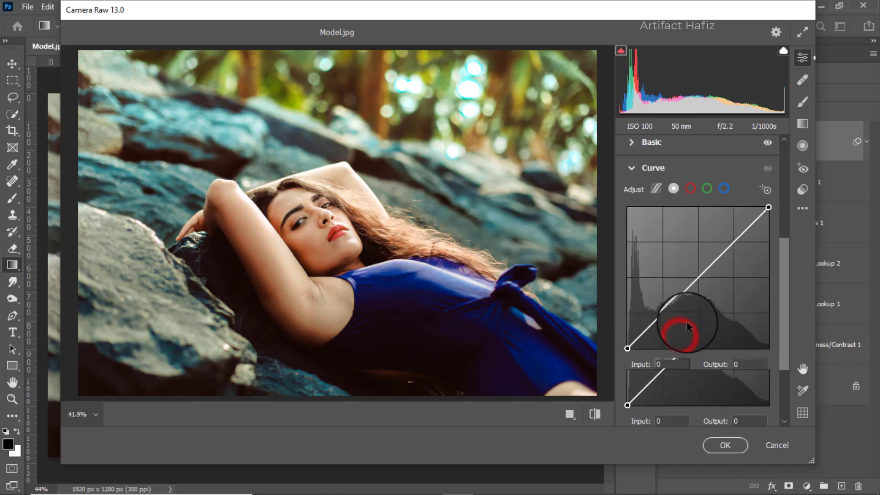
left_click(723, 189)
left_click_drag(627, 348, 629, 345)
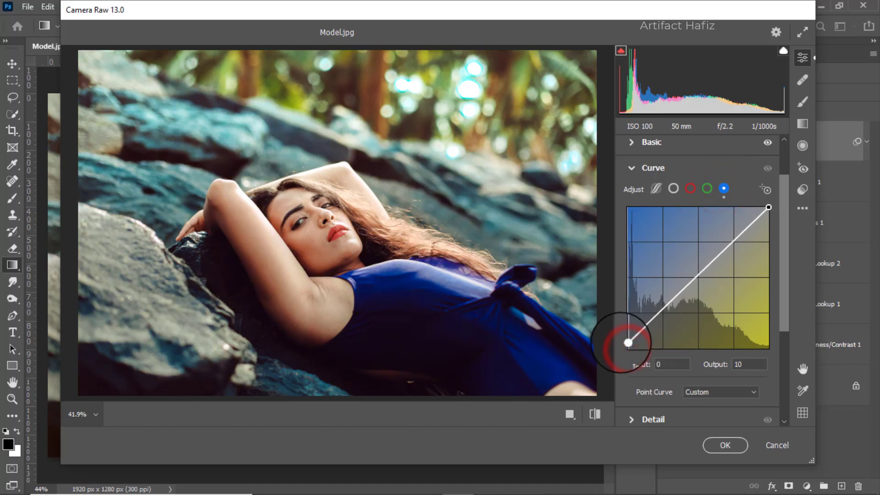
left_click_drag(662, 311, 662, 317)
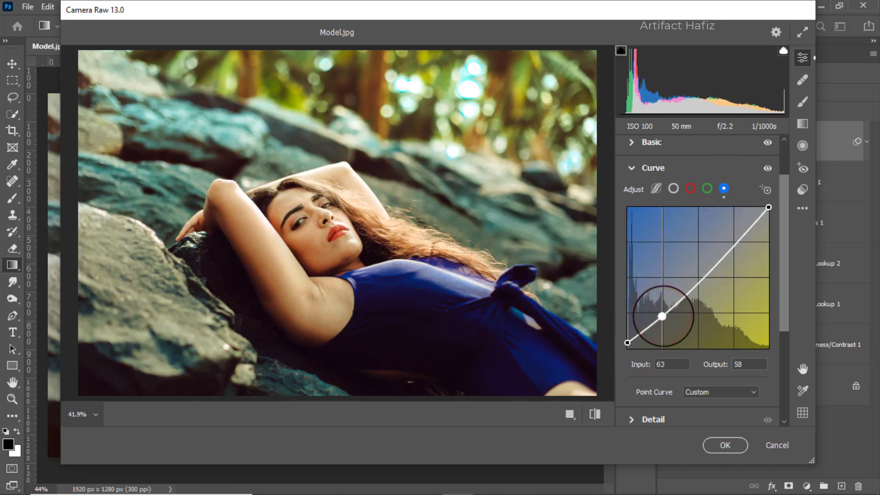
Step: Set Detail Sharpening 9, Noise Reduction 10 and Color Noise Reduction 10
scroll(688, 257, "down", 3)
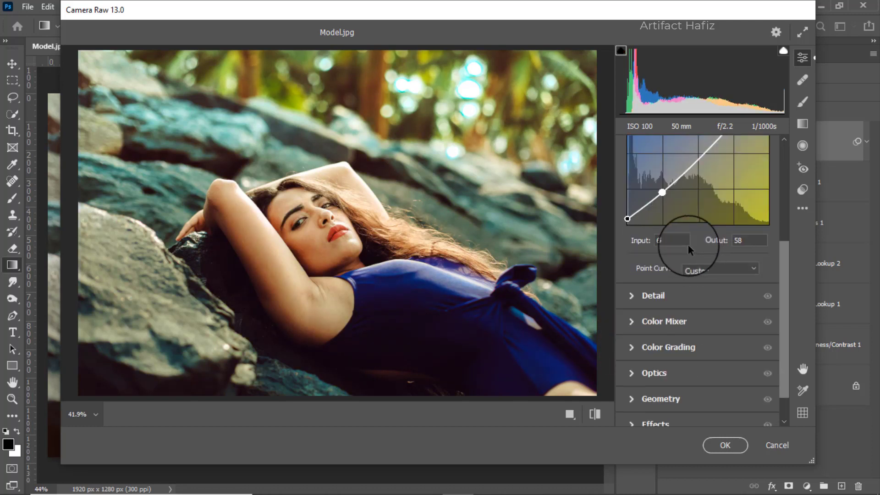
scroll(679, 253, "down", 1)
left_click(639, 260)
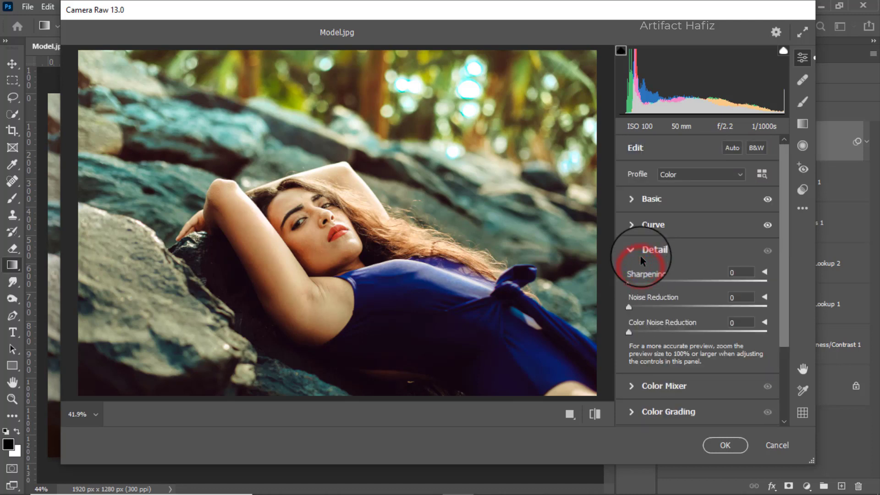
mouse_move(629, 281)
left_mouse_down()
mouse_move(641, 282)
mouse_move(642, 309)
left_mouse_up()
left_click(629, 306)
left_click(641, 332)
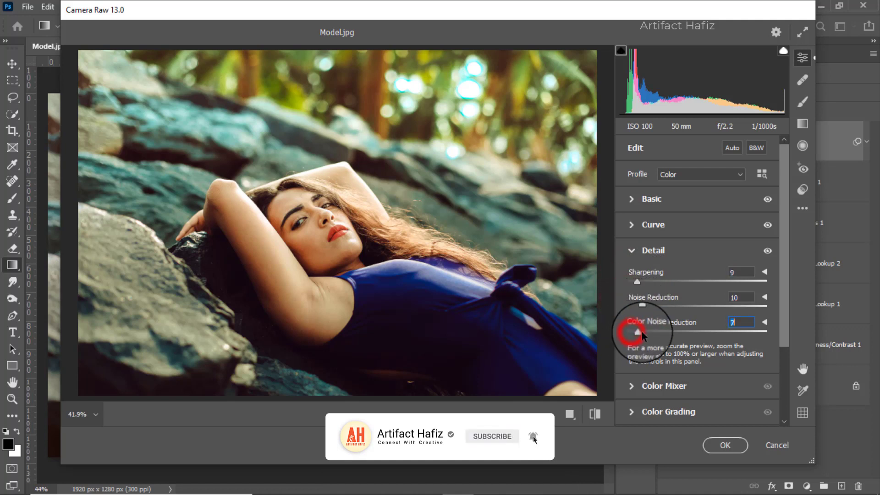
left_click_drag(645, 334, 646, 334)
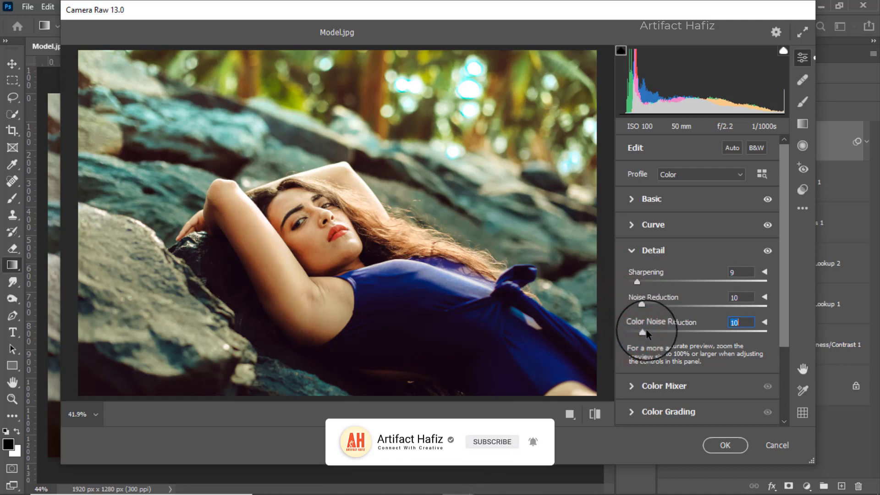
left_click(637, 387)
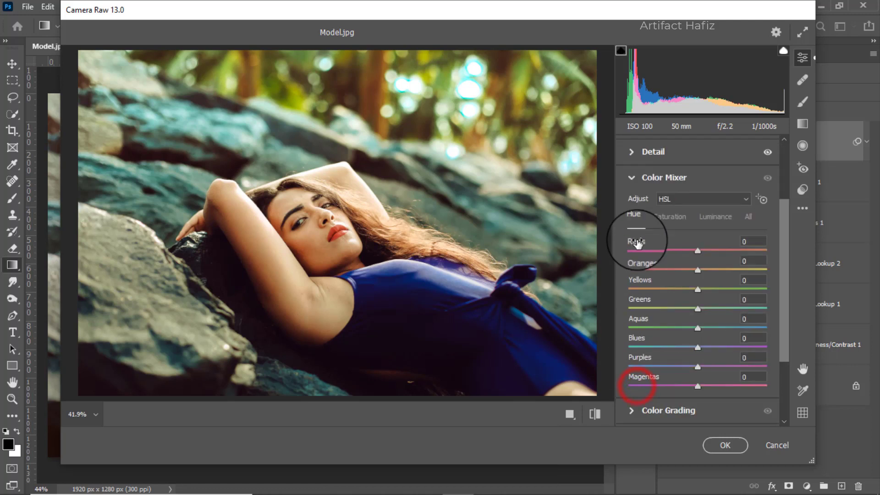
Step: Set HSL saturation: Reds +21, Oranges -3, Yellows -30, Greens -100, Aquas -79, Blues -74
left_click(672, 209)
left_click(671, 215)
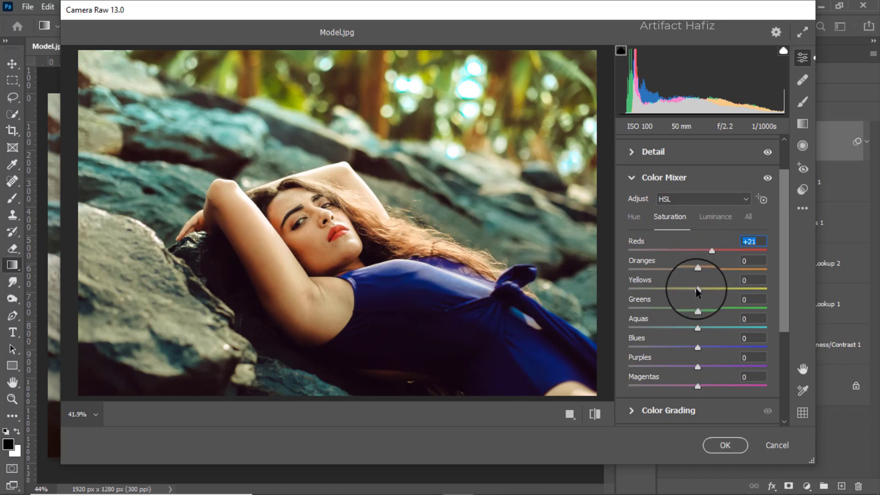
left_click_drag(744, 290, 650, 290)
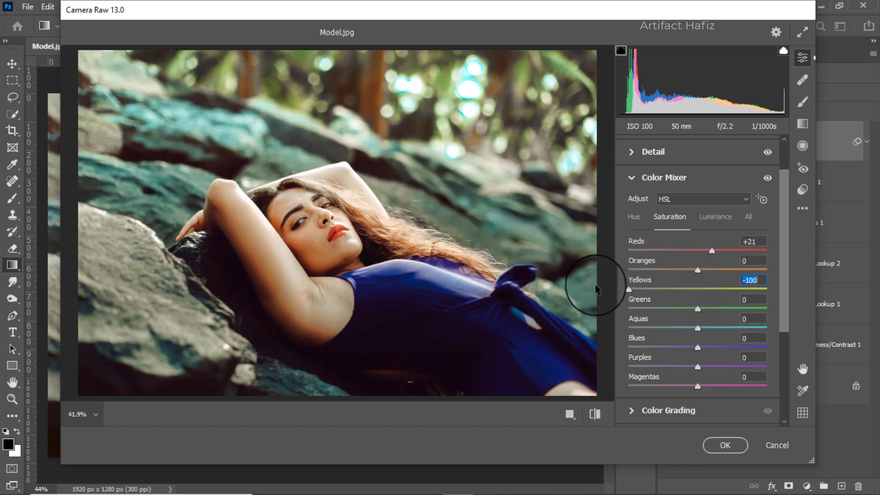
left_click_drag(698, 308, 663, 310)
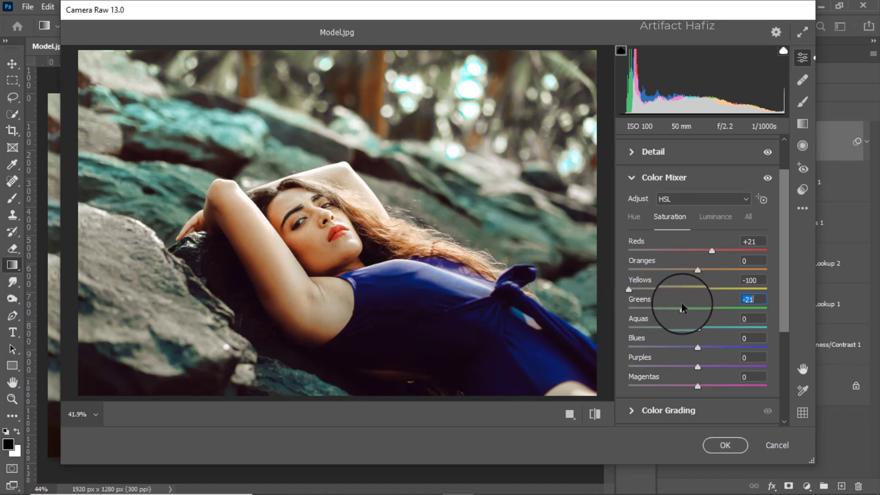
mouse_move(628, 290)
left_mouse_down()
mouse_move(678, 290)
mouse_move(637, 309)
left_mouse_up()
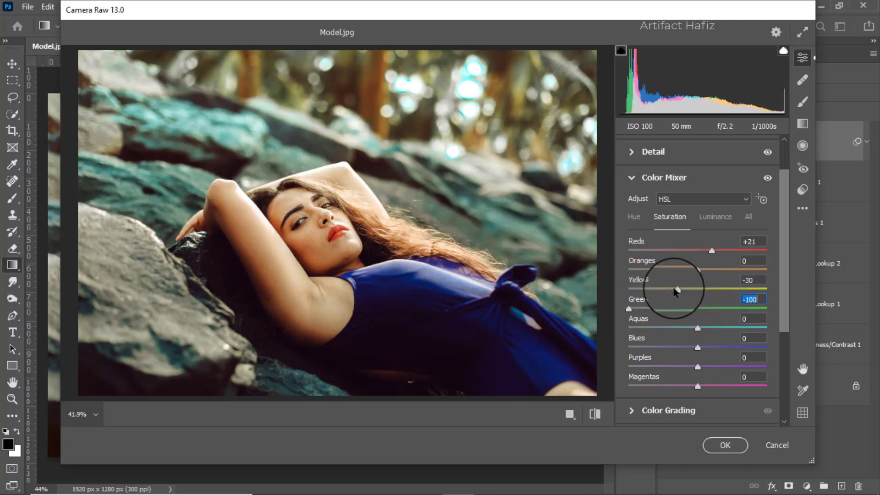
left_click_drag(662, 270, 695, 271)
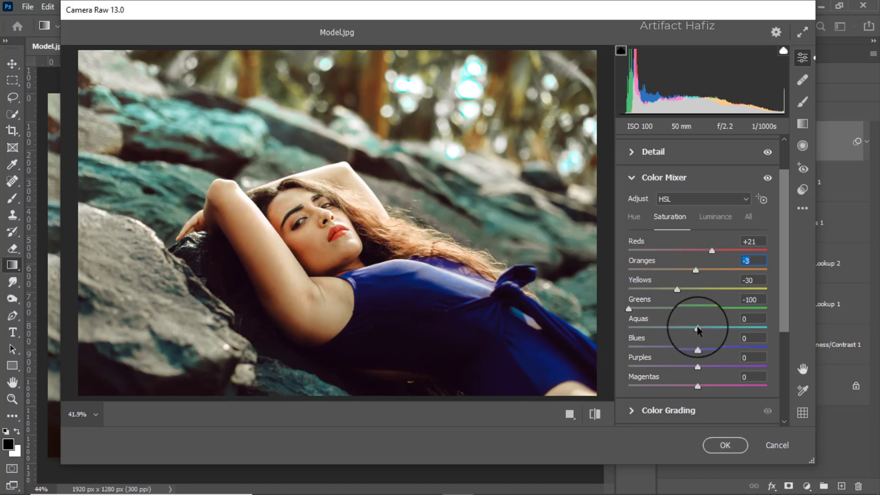
mouse_move(698, 329)
left_mouse_down()
mouse_move(674, 327)
mouse_move(648, 348)
mouse_move(636, 329)
mouse_move(647, 349)
left_mouse_up()
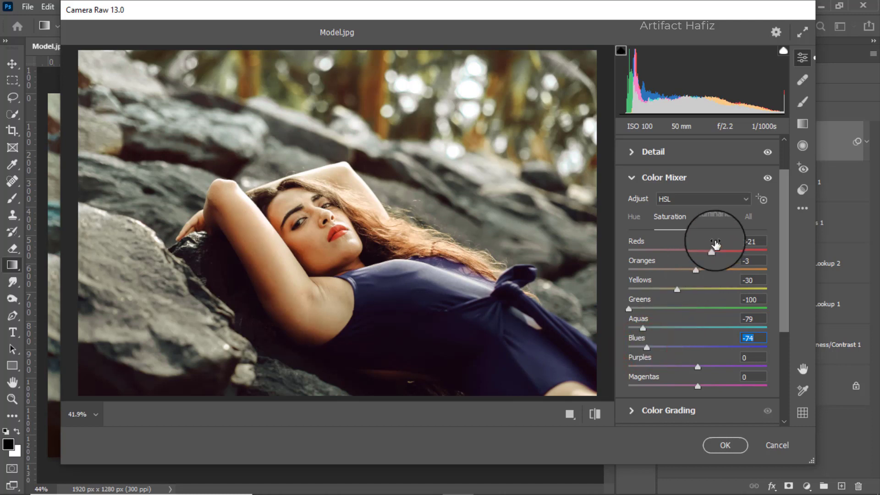
Step: Set Color Mixer luminance to Yellows +4, Greens +27, Aquas -6 and Blues -10
left_click(709, 216)
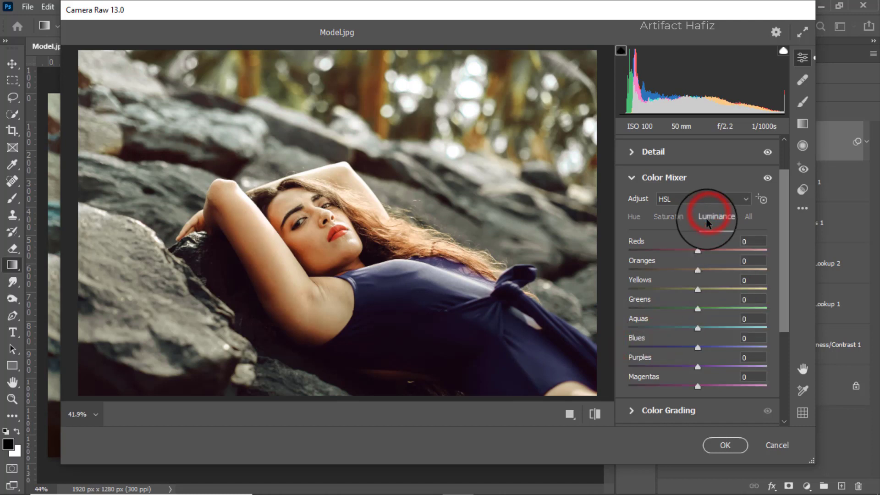
mouse_move(698, 328)
left_mouse_down()
mouse_move(663, 328)
mouse_move(729, 348)
mouse_move(691, 347)
left_mouse_up()
left_click(691, 328)
mouse_move(698, 289)
left_mouse_down()
mouse_move(733, 281)
mouse_move(706, 287)
mouse_move(715, 308)
left_mouse_up()
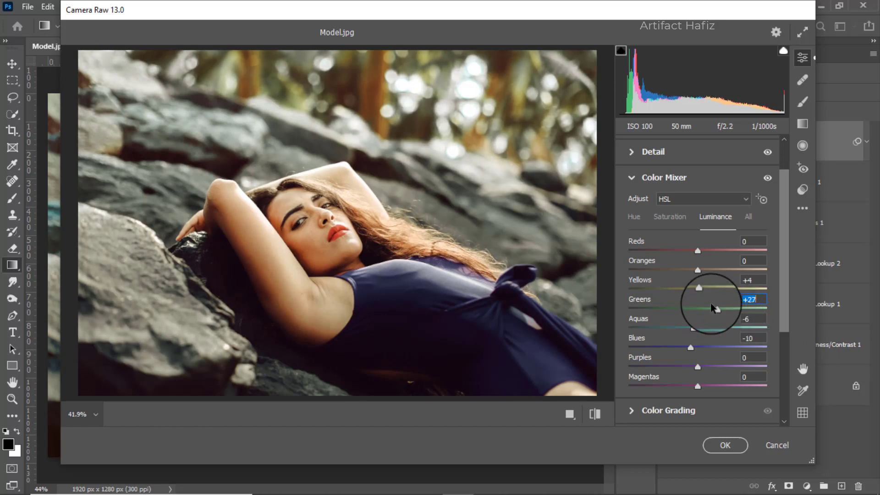
left_click(632, 213)
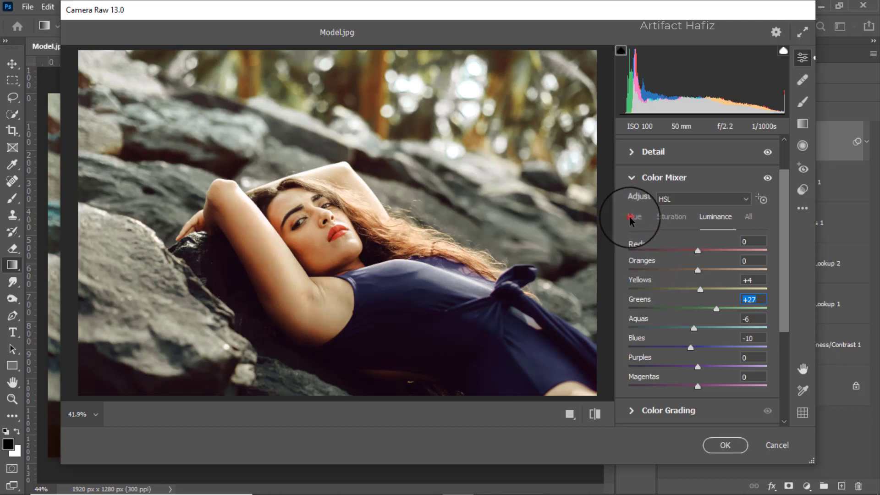
Step: Set Color Mixer hues to Greens +38, Aquas -49 and Blues -42, turning the dress teal
left_click(634, 216)
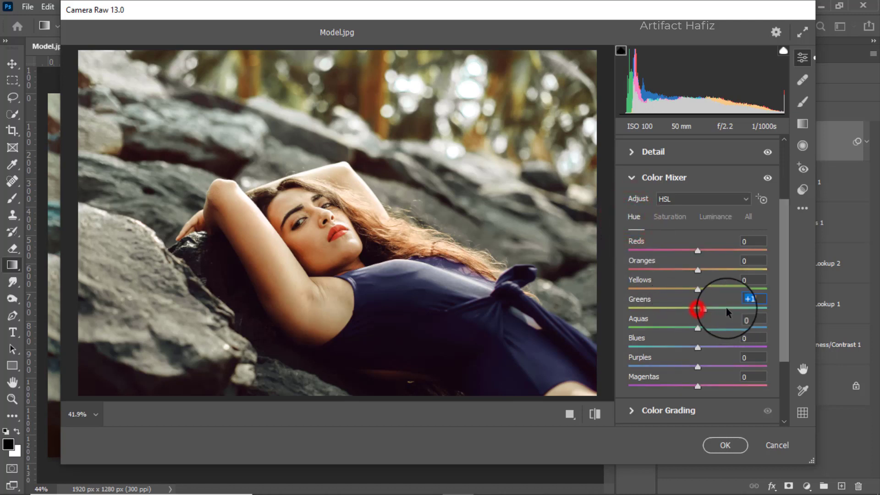
mouse_move(698, 308)
left_mouse_down()
mouse_move(771, 310)
mouse_move(725, 321)
left_mouse_up()
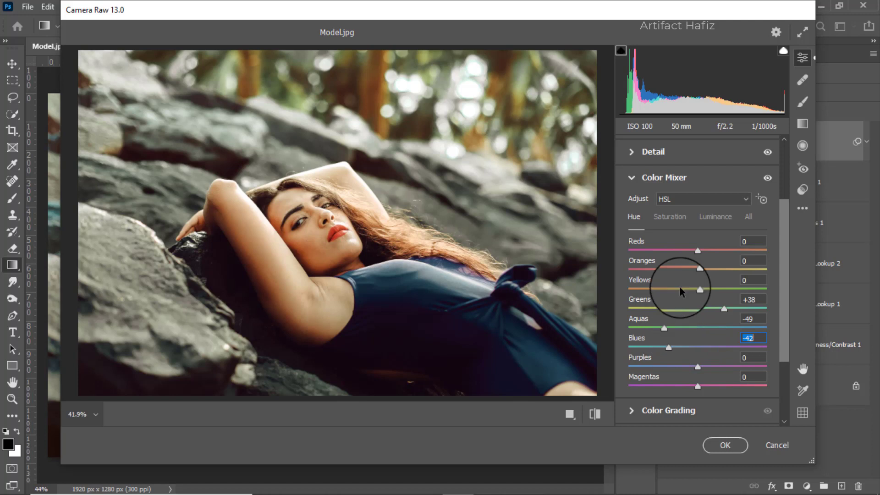
scroll(680, 287, "down", 2)
scroll(681, 278, "down", 3)
Step: Grade the shadows to hue 207, saturation 14 and highlights to hue 140, saturation 12
left_click(656, 307)
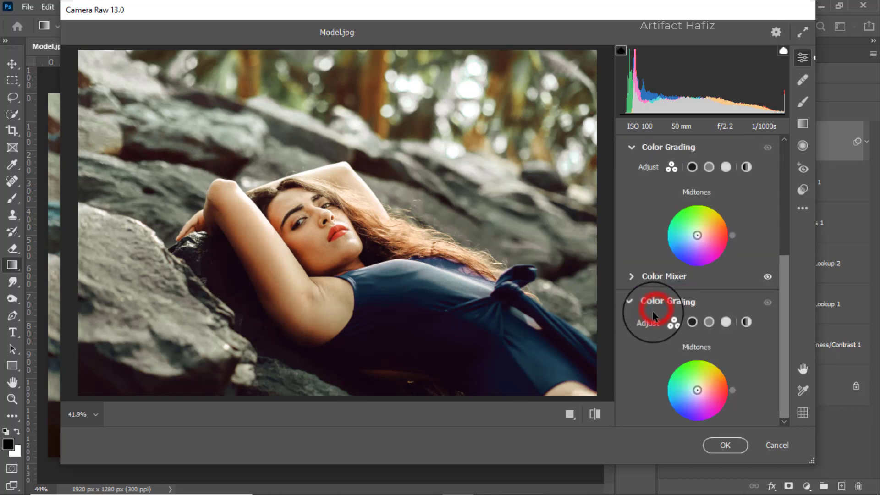
left_click_drag(653, 339, 609, 387)
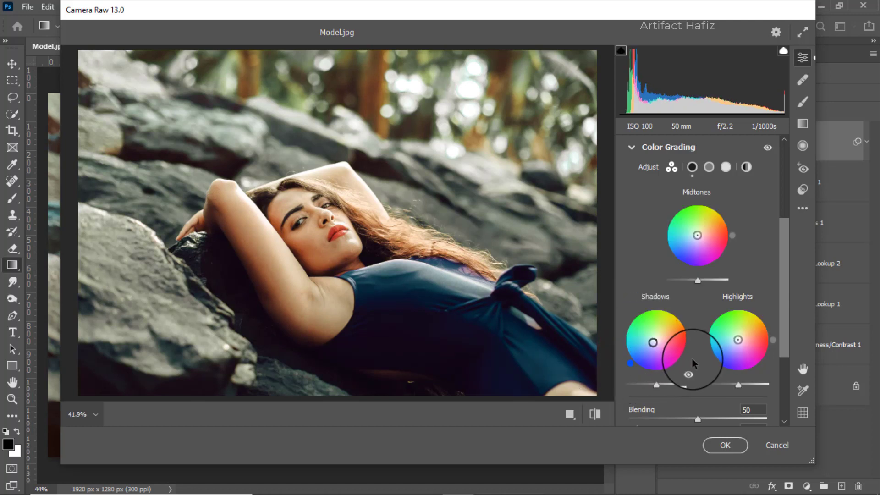
mouse_move(730, 342)
left_mouse_down()
mouse_move(696, 306)
mouse_move(727, 257)
left_mouse_up()
Step: Add a -5 vignette in the Effects settings
scroll(730, 259, "down", 3)
scroll(730, 258, "down", 1)
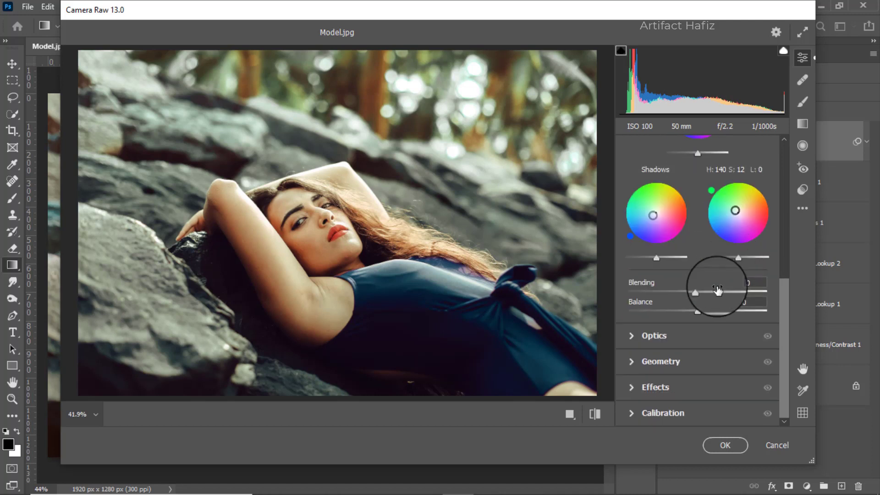
left_click(673, 386)
scroll(692, 305, "down", 4)
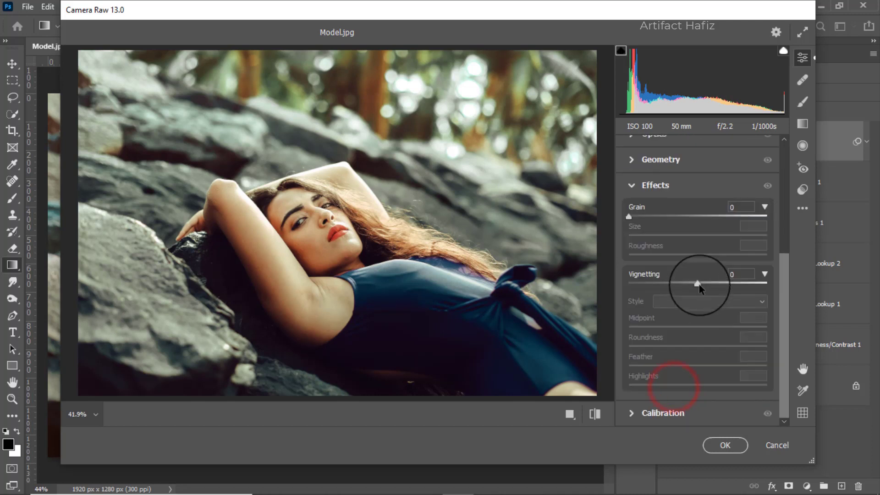
left_click_drag(699, 286, 695, 284)
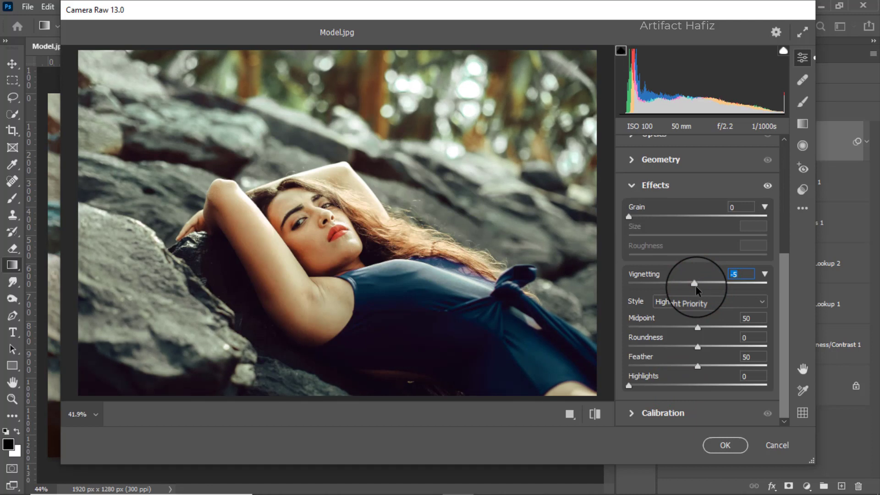
left_click(650, 414)
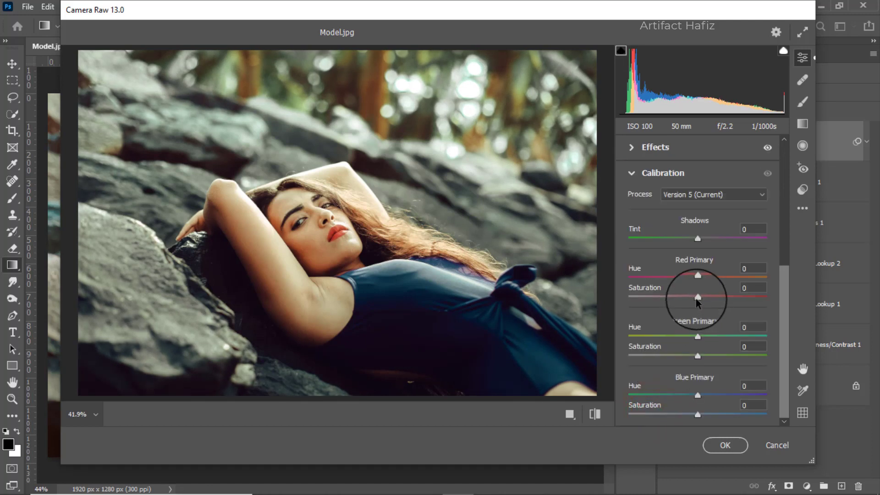
Step: Set calibration primary saturation to Red -13, Green +55 and Blue -12
left_click_drag(698, 297, 688, 298)
left_click(697, 355)
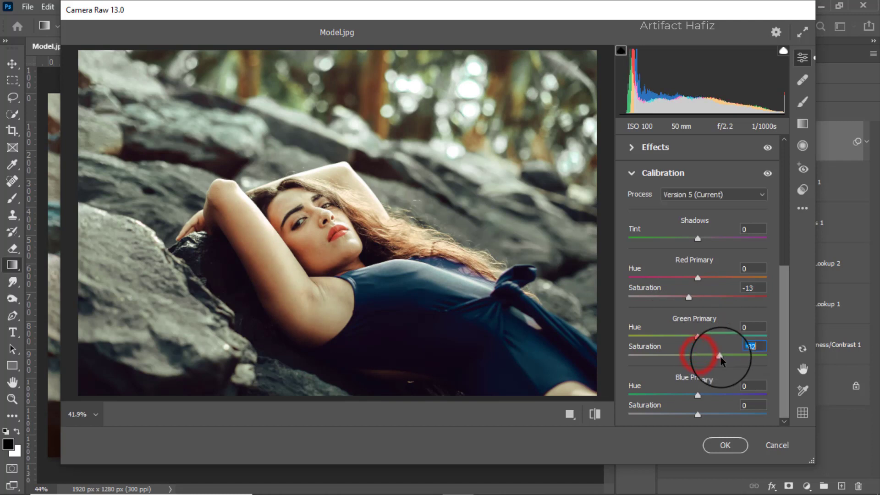
left_click_drag(720, 359, 737, 362)
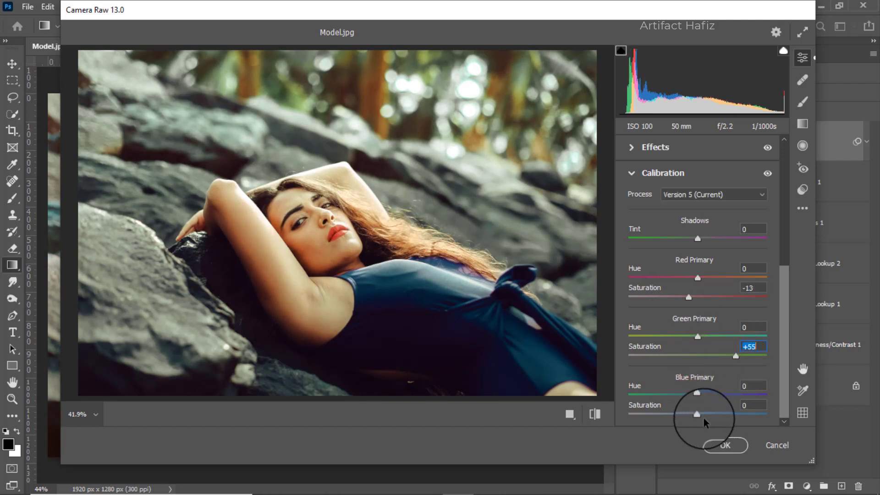
left_click_drag(698, 415, 689, 416)
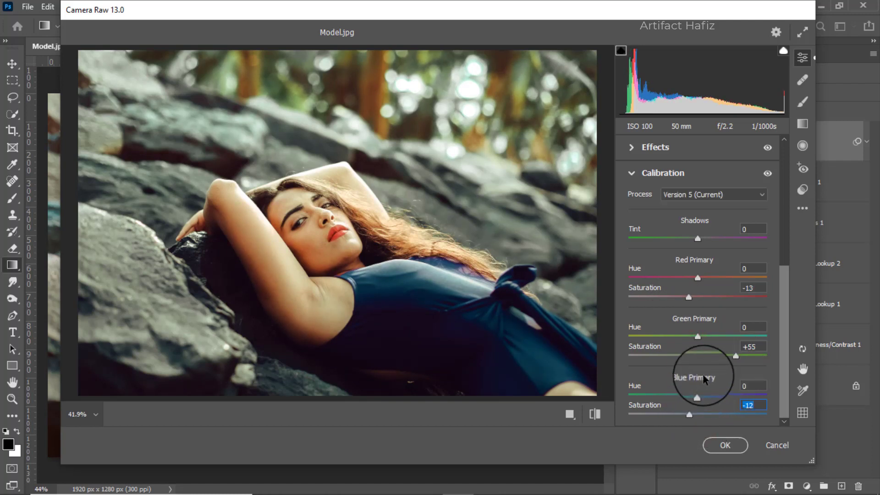
Step: Add a -1.70 exposure graduated filter from the bottom-left corner, angled toward the woman's arm
left_click(801, 125)
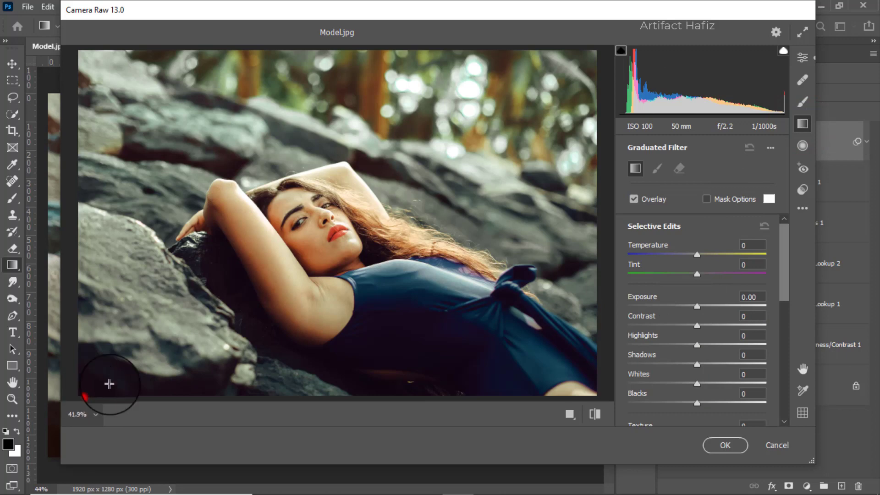
left_click_drag(87, 396, 283, 283)
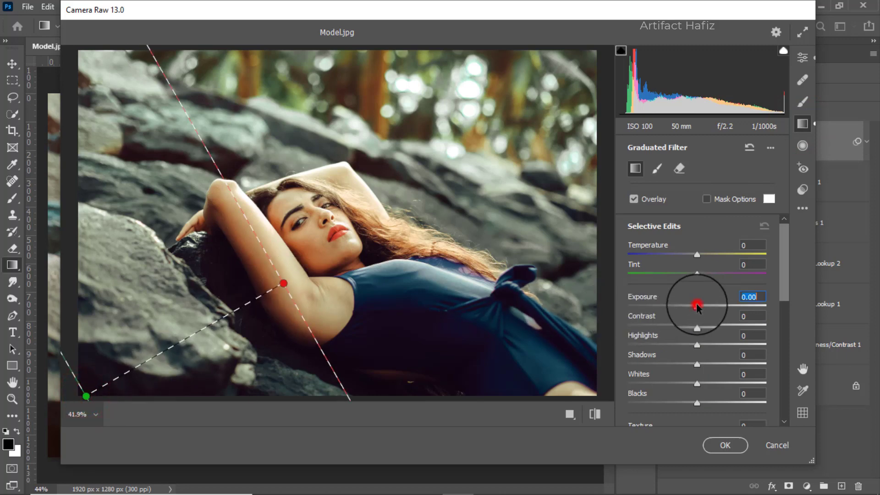
left_click_drag(697, 306, 668, 307)
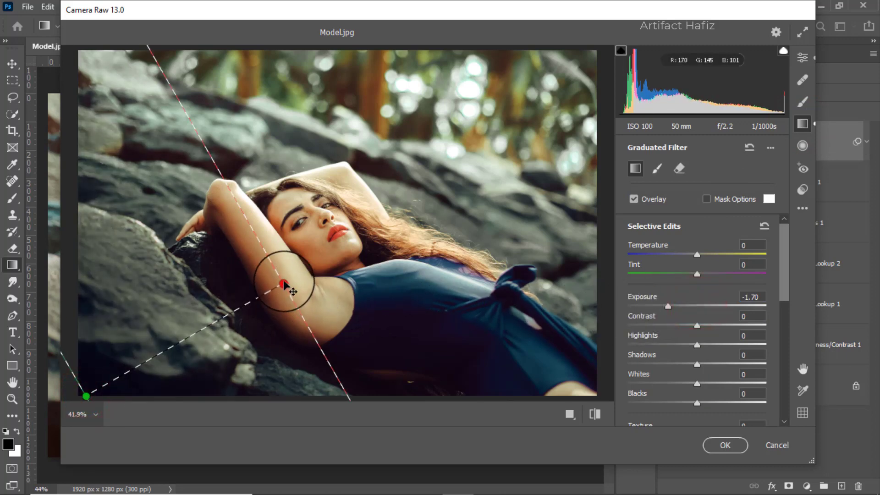
mouse_move(283, 283)
left_mouse_down()
mouse_move(282, 146)
mouse_move(241, 202)
left_mouse_up()
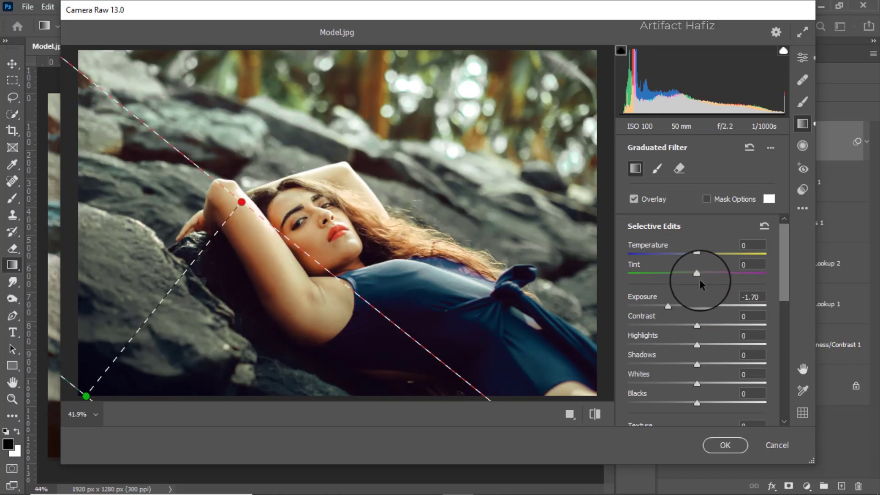
Step: Add a second graduated filter from the top-right corner, settled at a shallow diagonal
left_click_drag(597, 53, 217, 298)
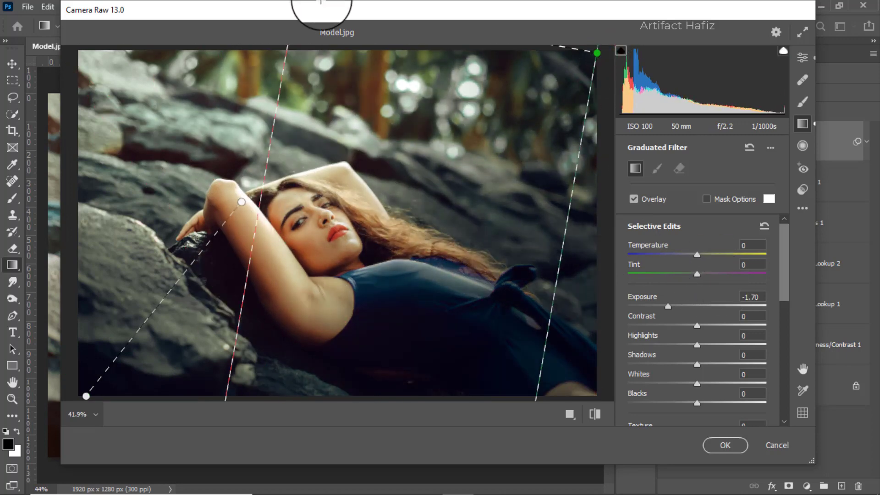
left_click_drag(216, 297, 728, 1)
mouse_move(603, 1)
left_mouse_down()
mouse_move(689, 241)
mouse_move(576, 250)
mouse_move(626, 255)
mouse_move(601, 250)
left_mouse_up()
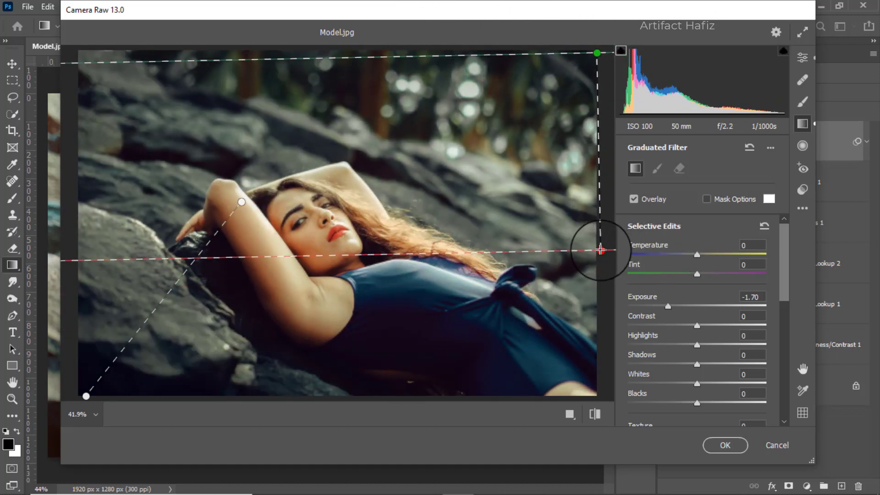
left_click_drag(597, 51, 367, 47)
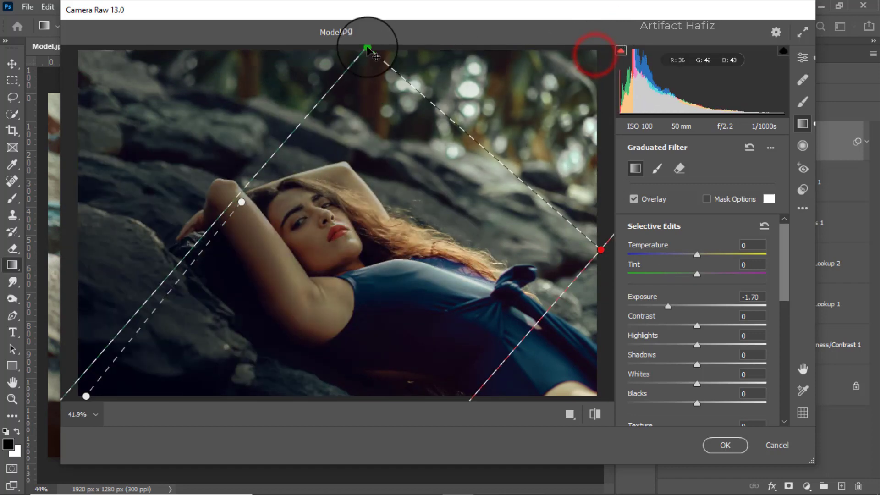
mouse_move(600, 250)
left_mouse_down()
mouse_move(448, 197)
mouse_move(430, 149)
left_mouse_up()
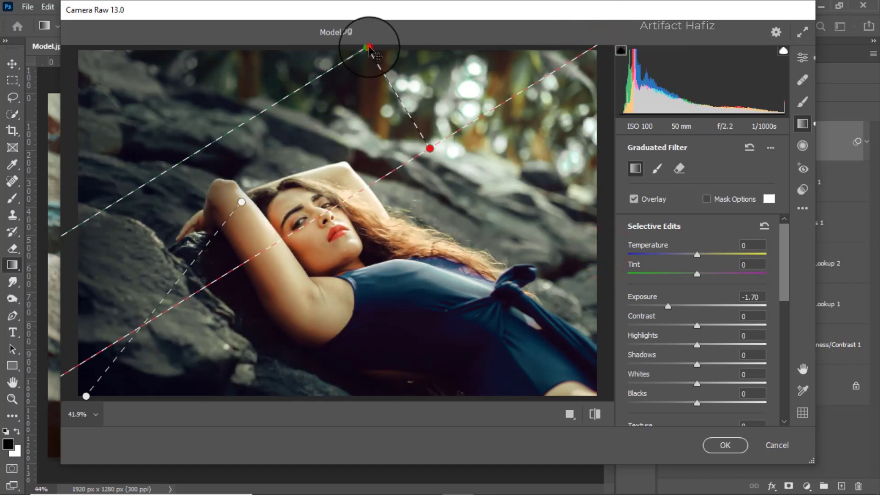
left_click_drag(369, 50, 177, 10)
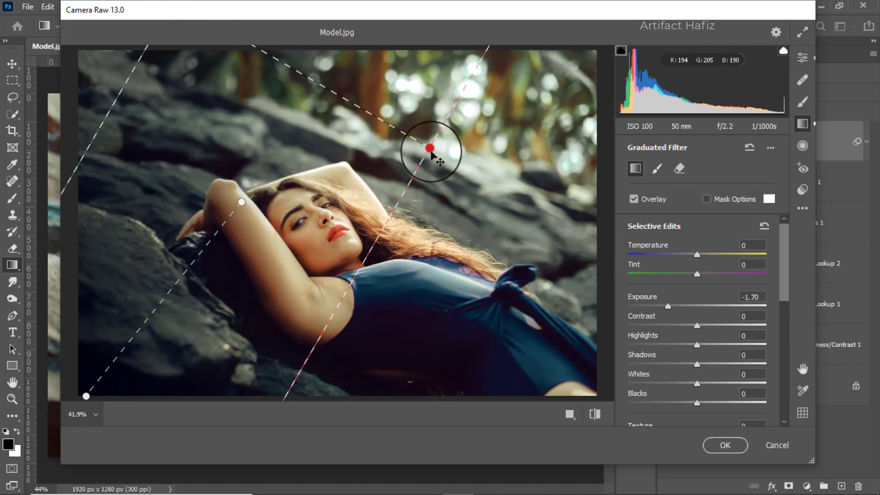
mouse_move(431, 148)
left_mouse_down()
mouse_move(295, 112)
mouse_move(202, 200)
mouse_move(255, 195)
mouse_move(247, 161)
left_mouse_up()
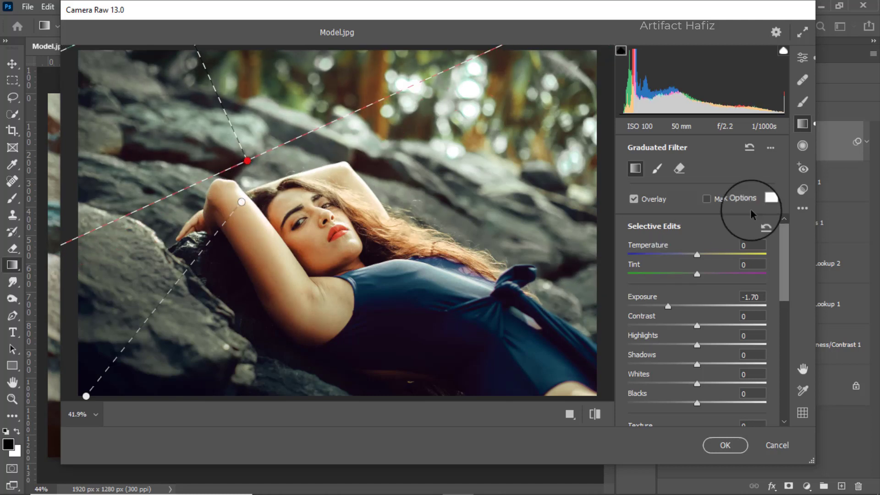
Step: Return to the Edit settings and show the Before/After view side by side
left_click(803, 58)
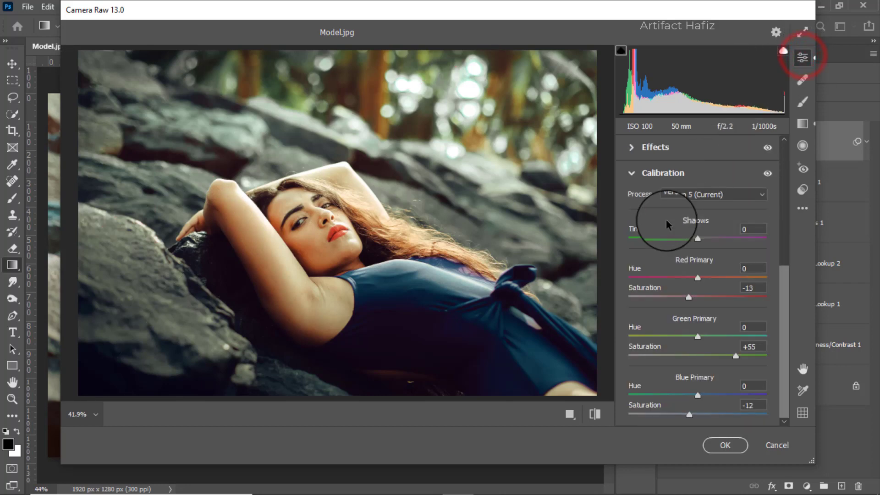
left_click(570, 415)
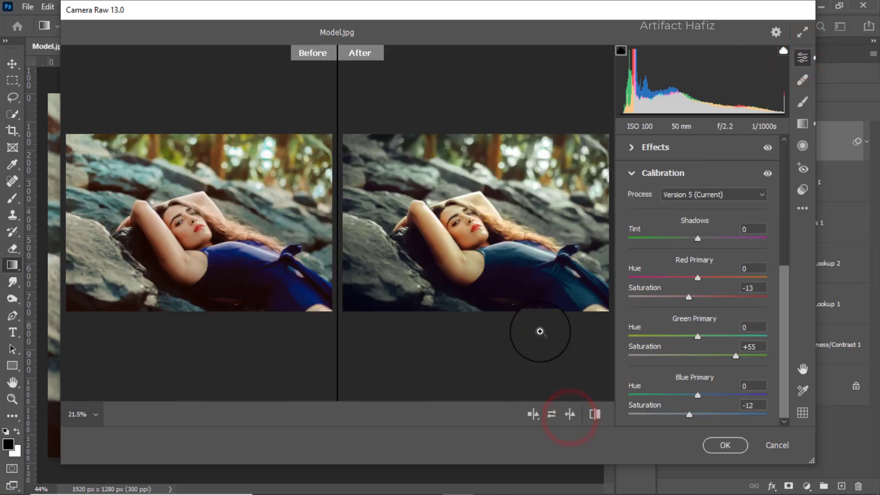
scroll(718, 224, "up", 1)
scroll(716, 220, "up", 5)
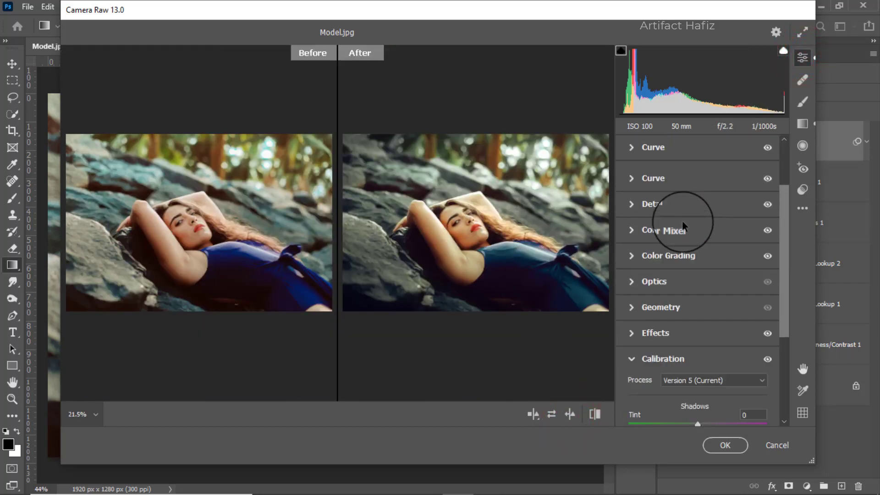
scroll(679, 224, "up", 2)
Step: Lift the point curve's black point, add points near 68/64 and 195/198, and apply the filter
left_click(648, 223)
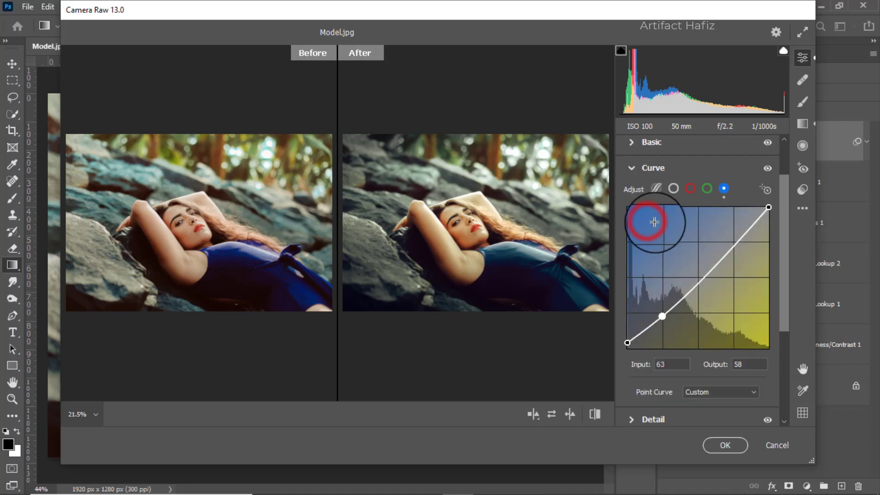
left_click(674, 188)
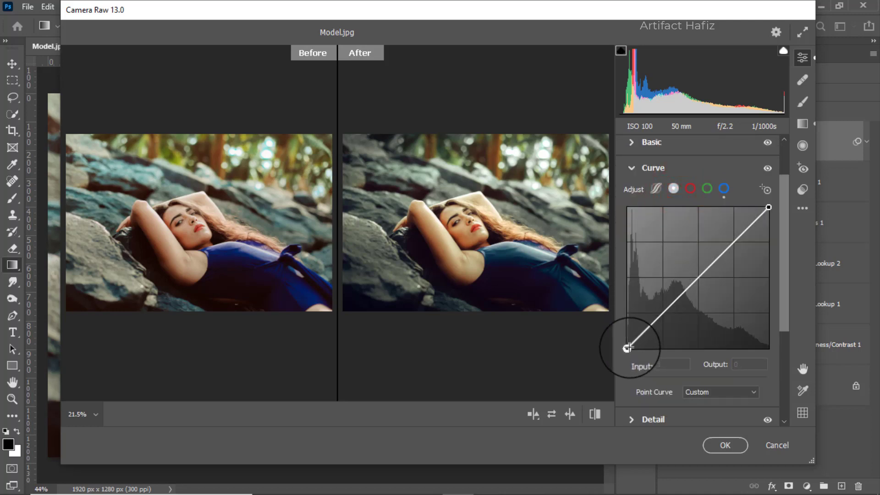
left_click_drag(627, 349, 627, 343)
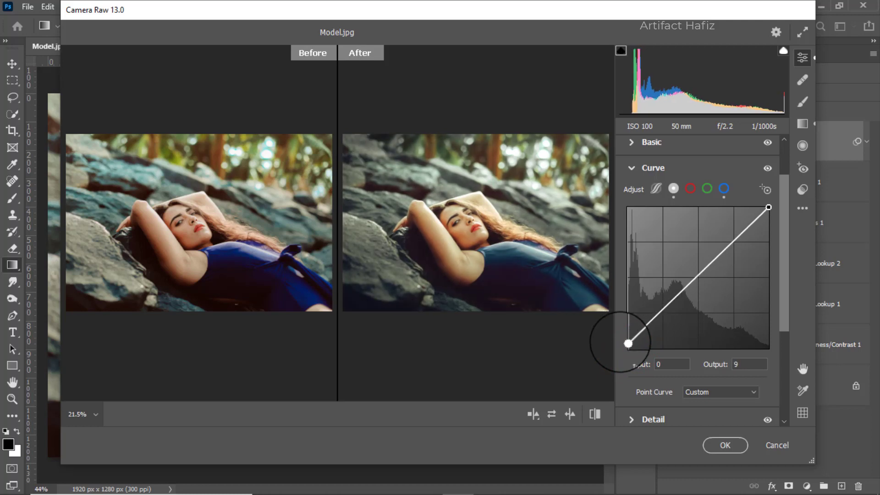
left_click_drag(662, 309, 665, 314)
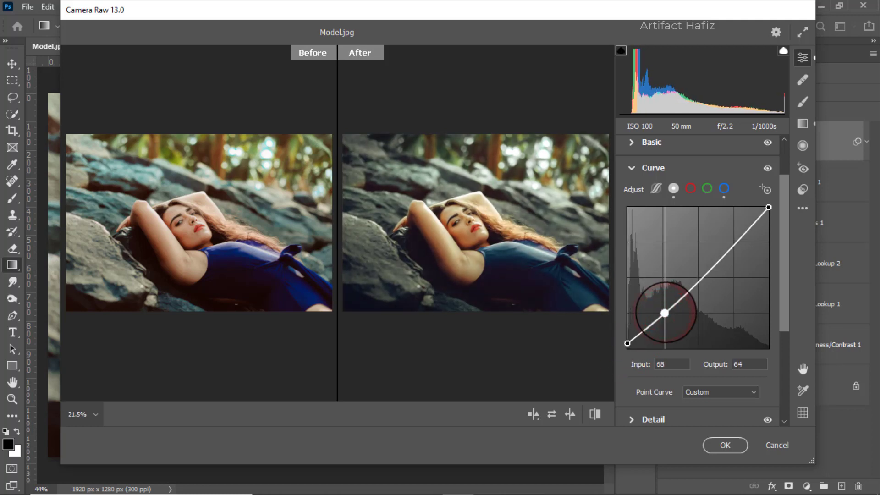
left_click(736, 239)
left_click_drag(736, 239, 735, 238)
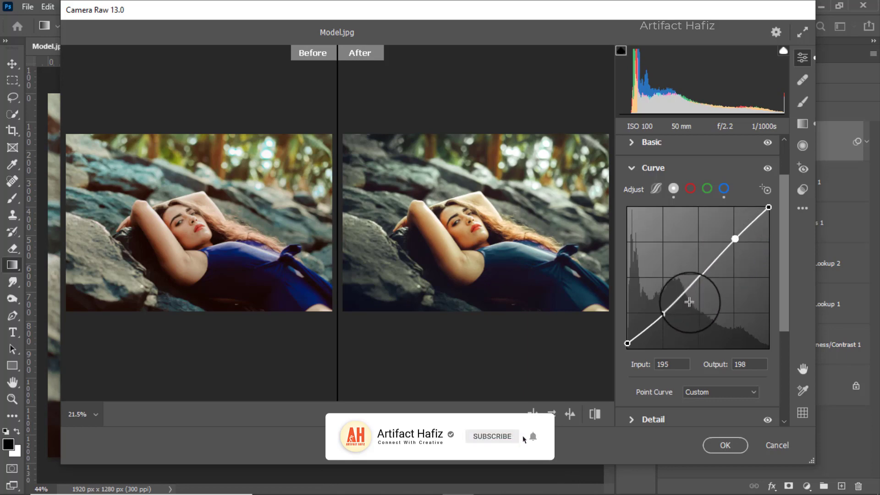
left_click(724, 444)
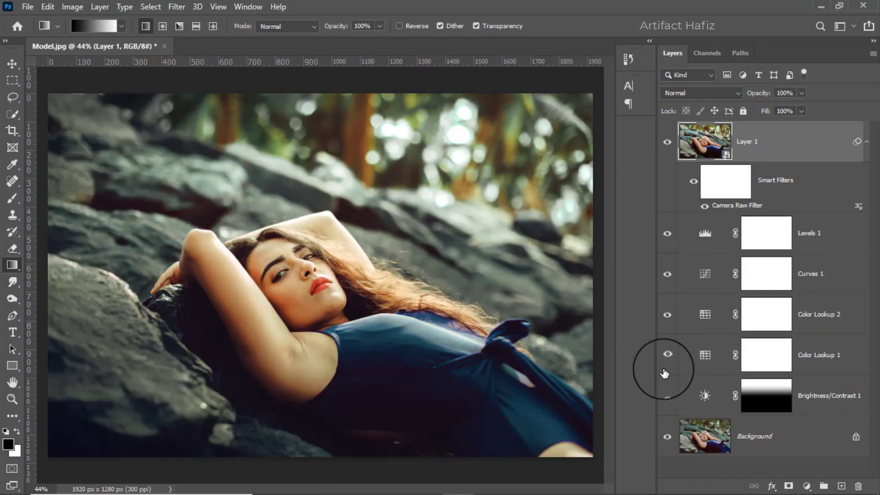
left_click(667, 437, "alt")
left_click(668, 438, "alt")
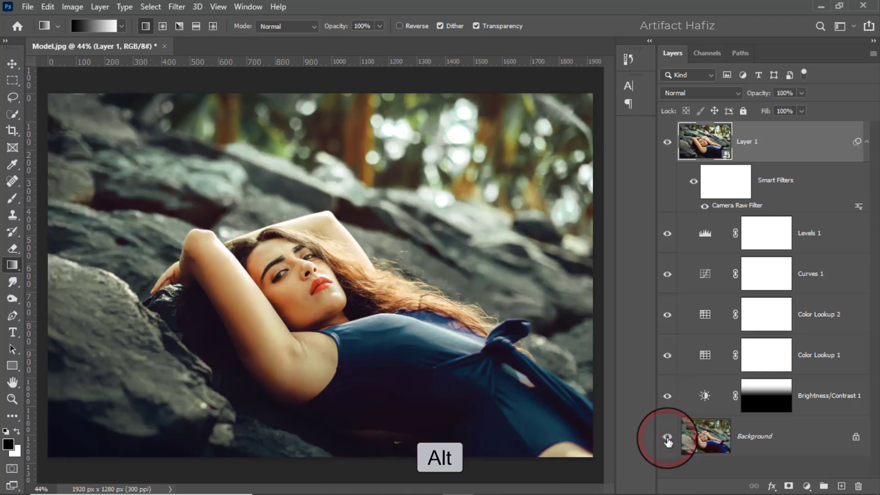
left_click(668, 438, "alt")
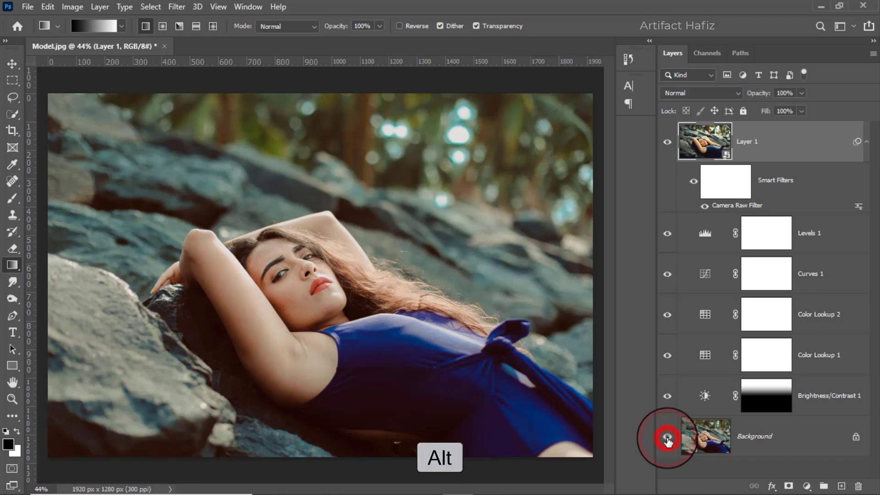